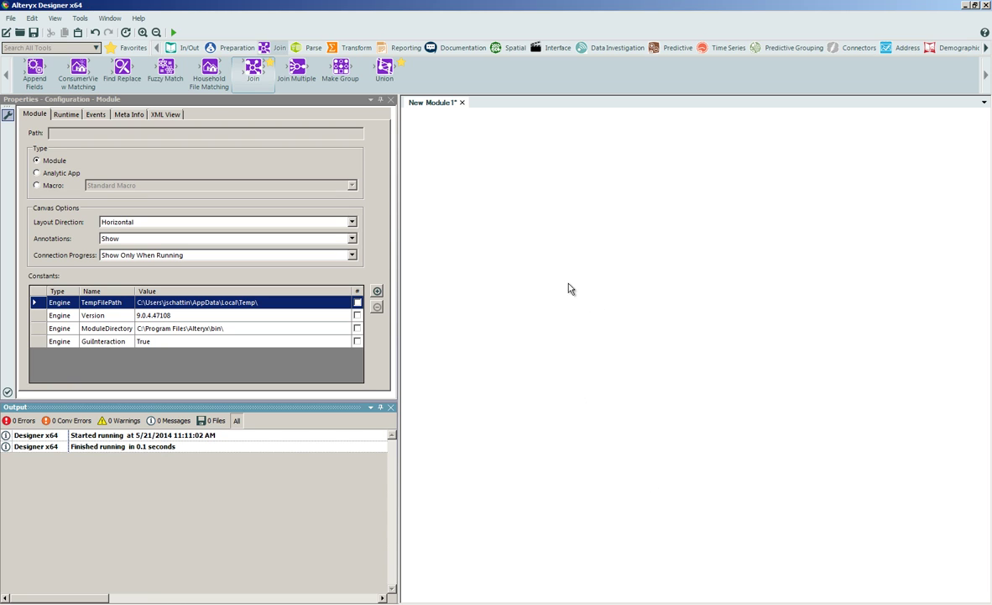
Step: Add an Input Data tool to the canvas and load Customers_obj from the Demo folder as its source
click(178, 52)
drag(166, 74, 470, 210)
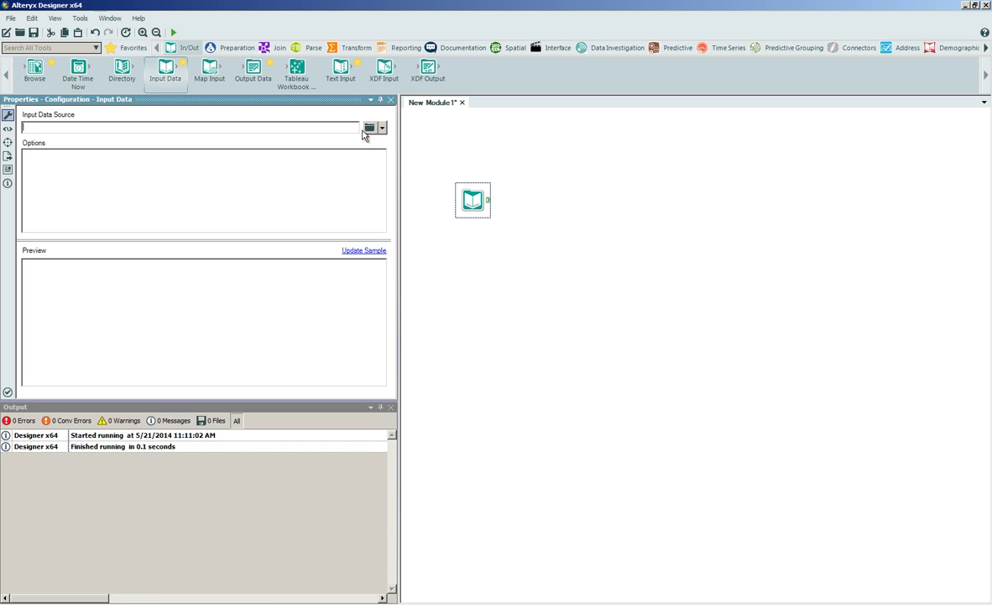
click(368, 128)
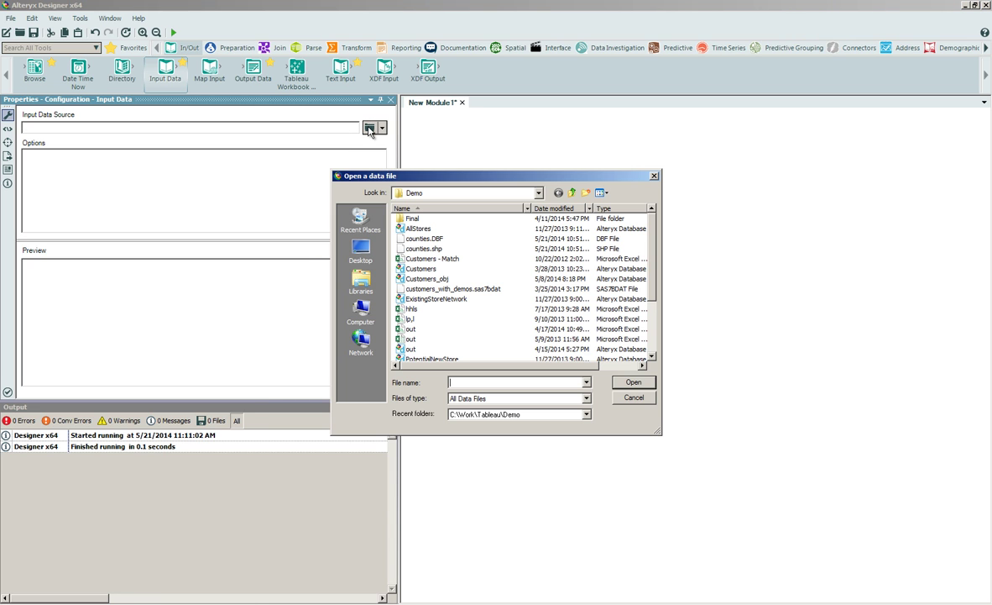
double_click(437, 280)
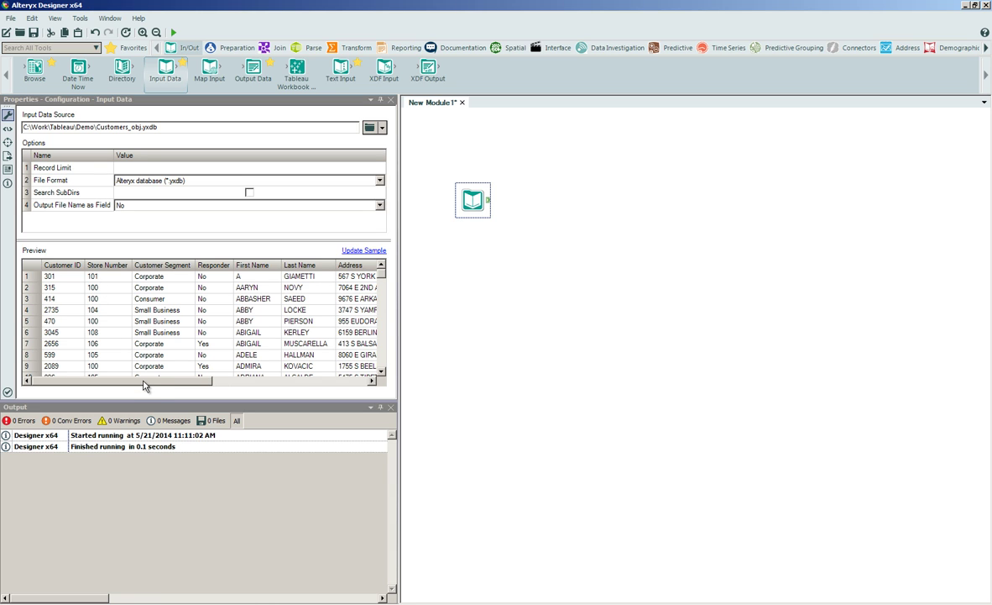
drag(145, 385, 296, 391)
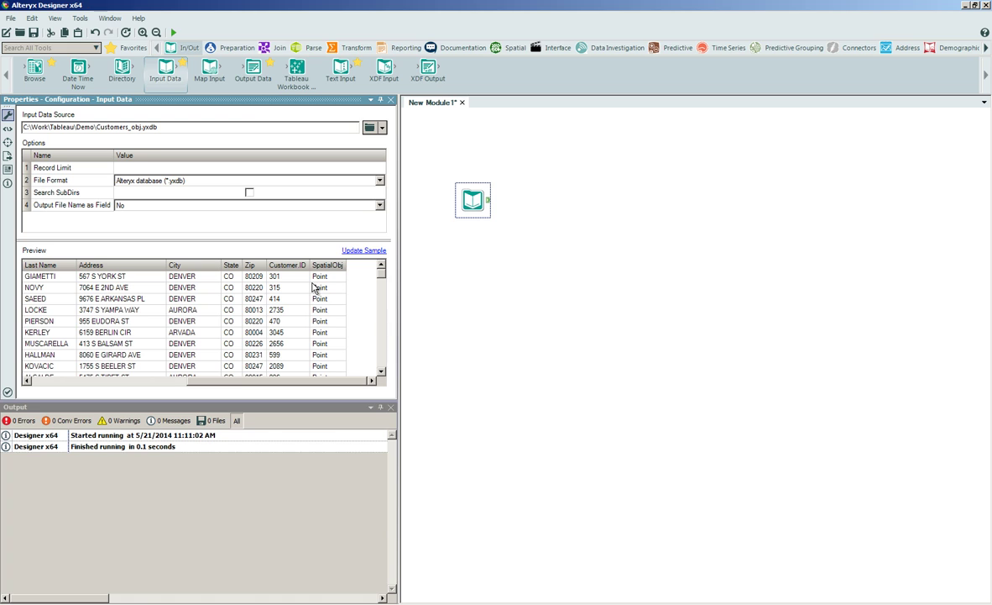
Step: Place a second Input Data tool below the customers input and load zipcodes.shp into it
drag(153, 69, 481, 309)
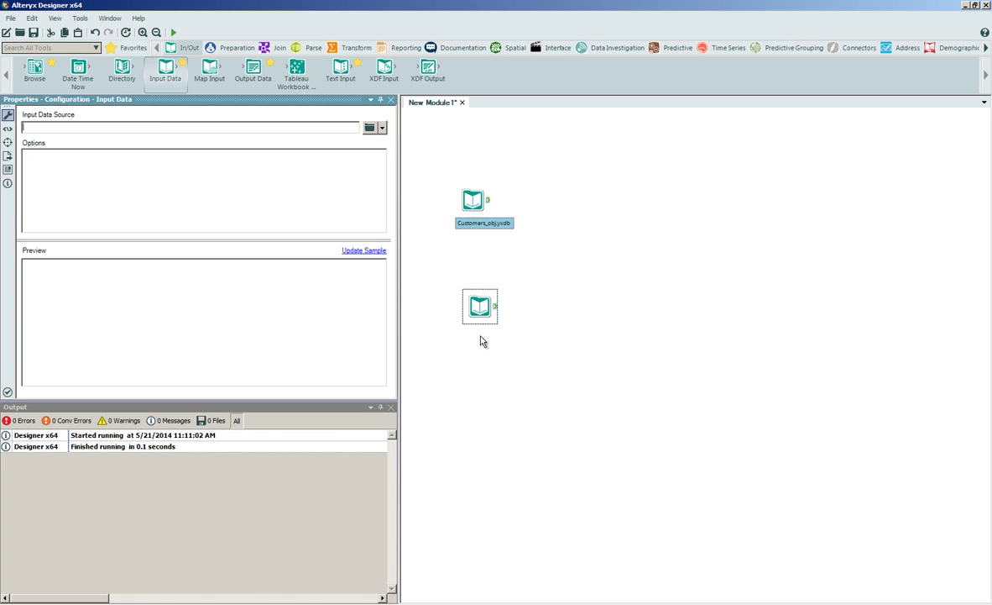
click(369, 128)
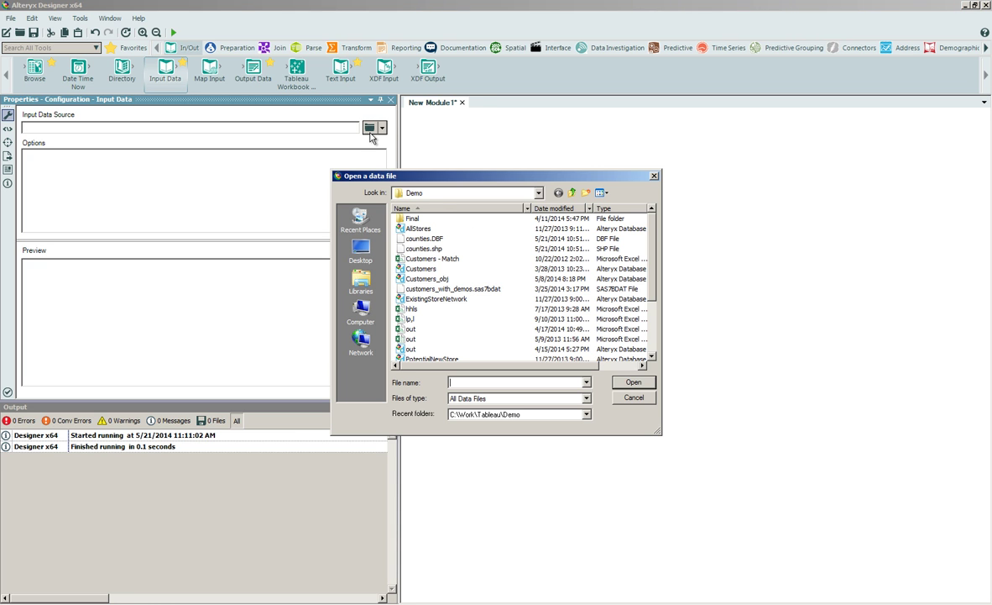
drag(652, 286, 657, 342)
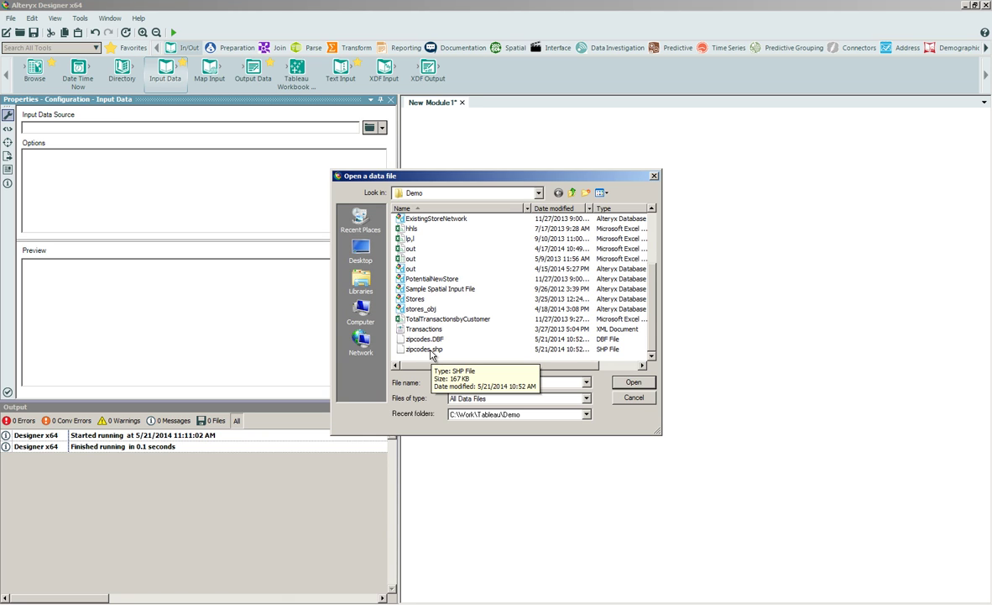
double_click(425, 349)
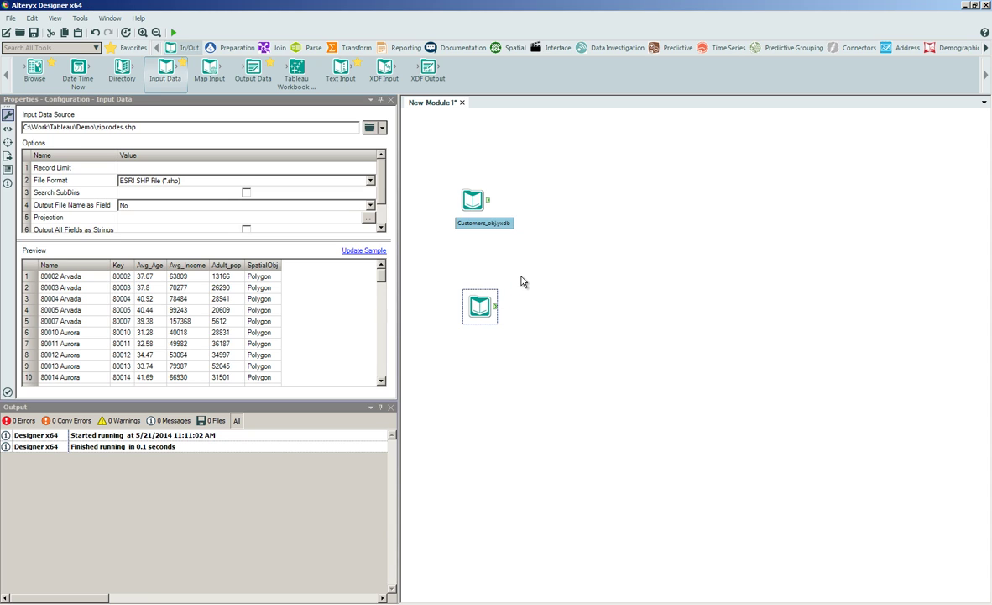
Step: Add a Spatial Match tool, connecting the customers input as its target and the zip codes input as its universe
click(514, 50)
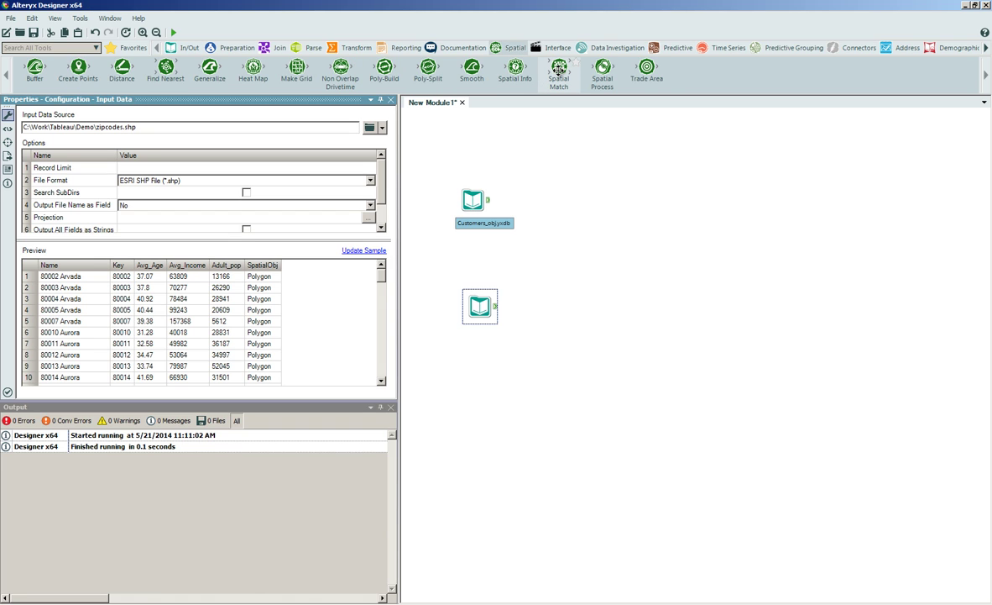
mouse_move(558, 71)
drag(558, 71, 585, 258)
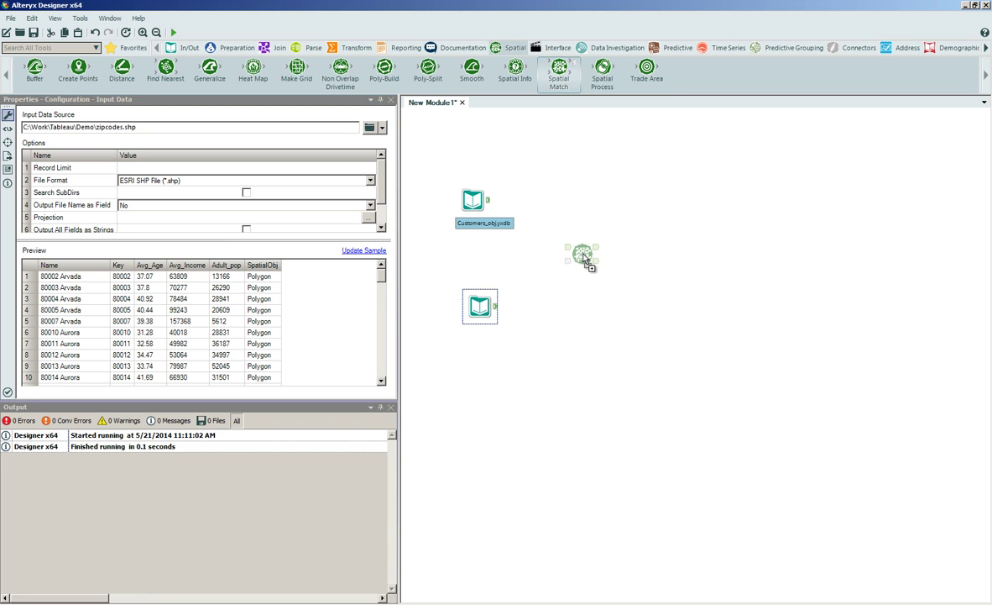
click(472, 199)
drag(487, 204, 573, 249)
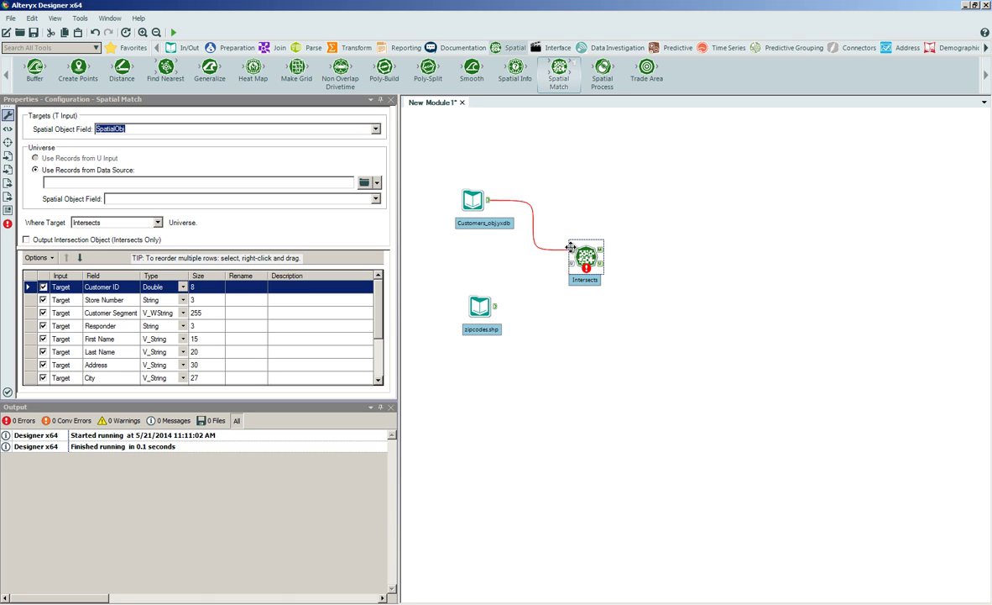
drag(495, 306, 576, 263)
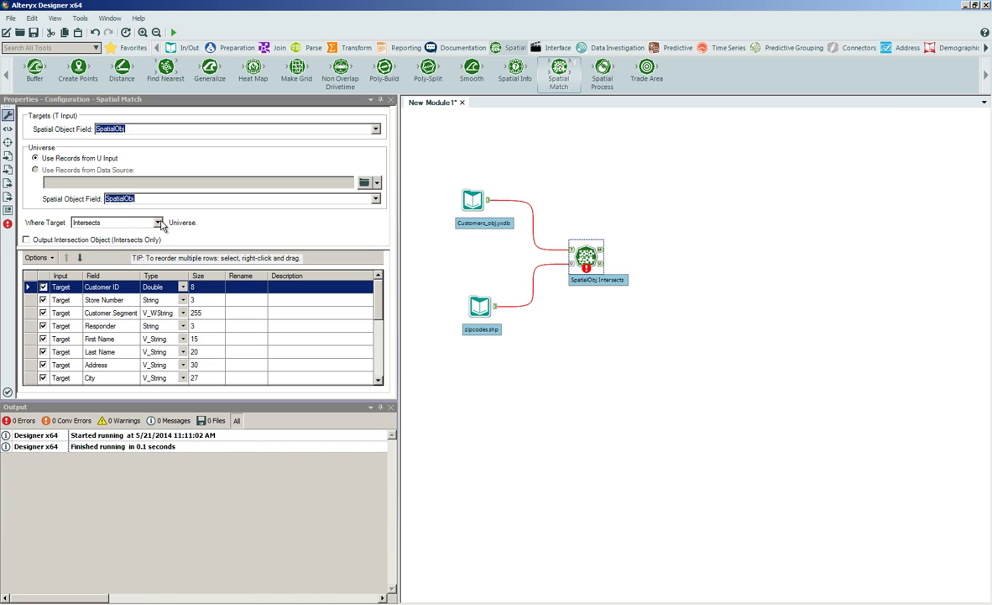
Step: Match targets Within the universe and exclude the universe's SpatialObj field from the Spatial Match output
click(157, 222)
click(126, 244)
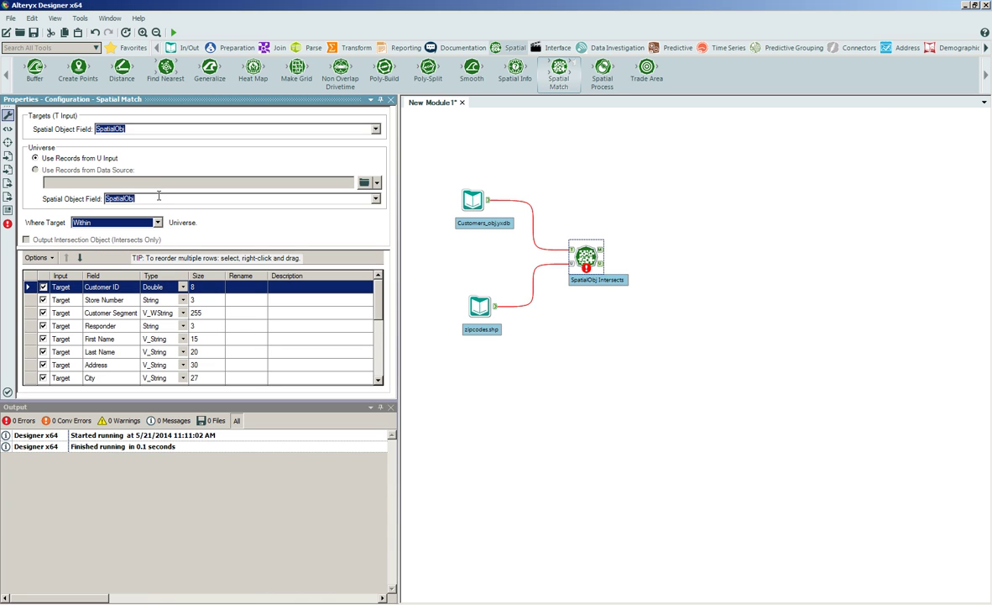
drag(380, 309, 378, 356)
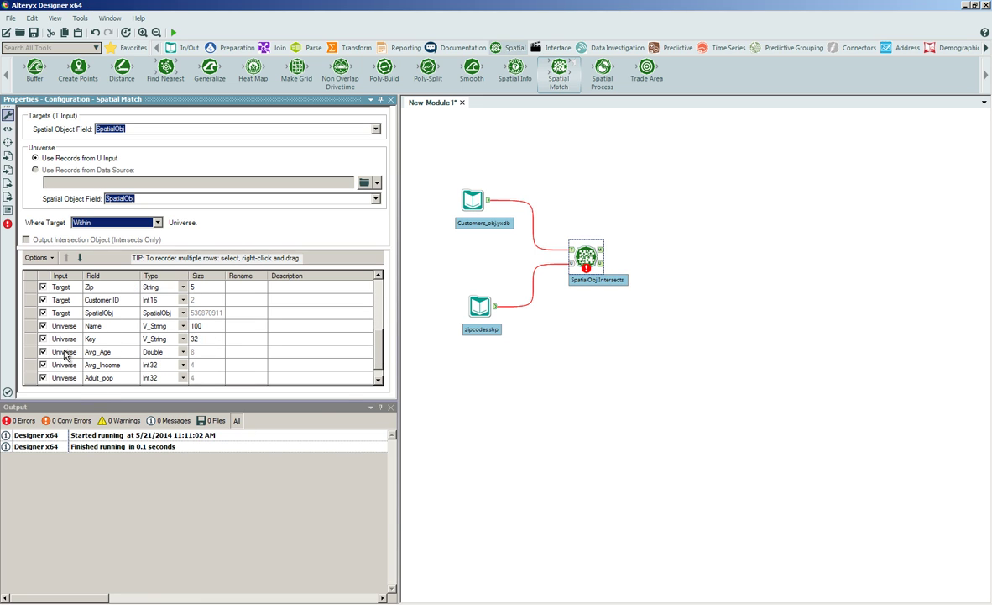
scroll(353, 352, down, 1)
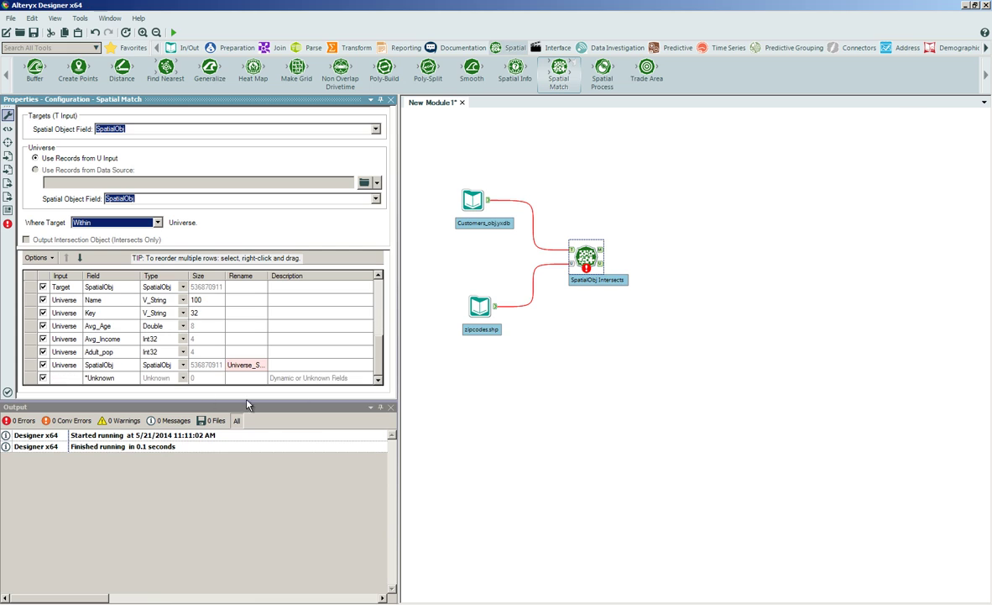
click(43, 364)
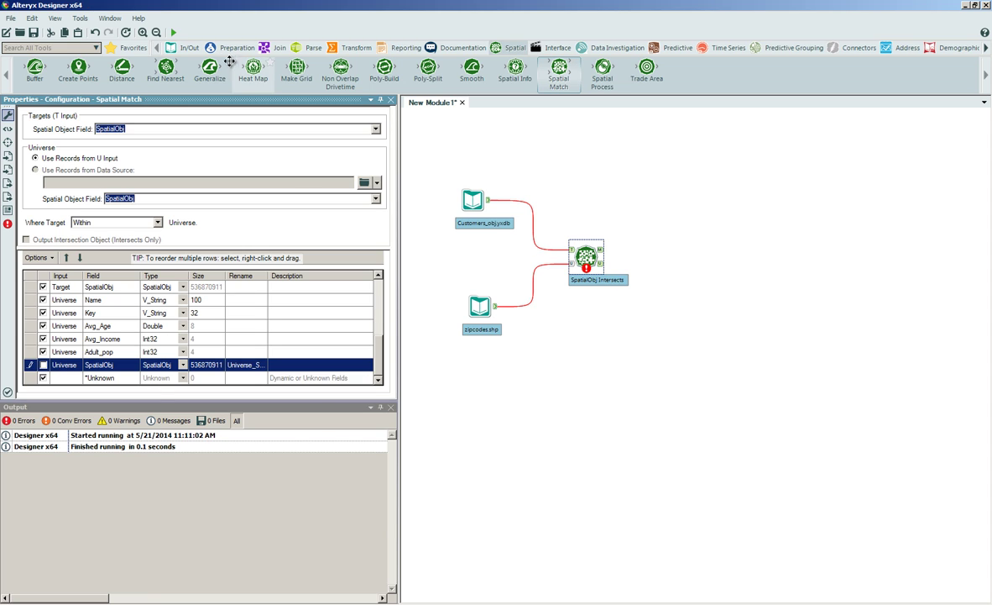
Step: Attach a Browse tool to the matched output of the Spatial Match, run the module and review the appended zip code fields
click(172, 52)
drag(35, 71, 643, 254)
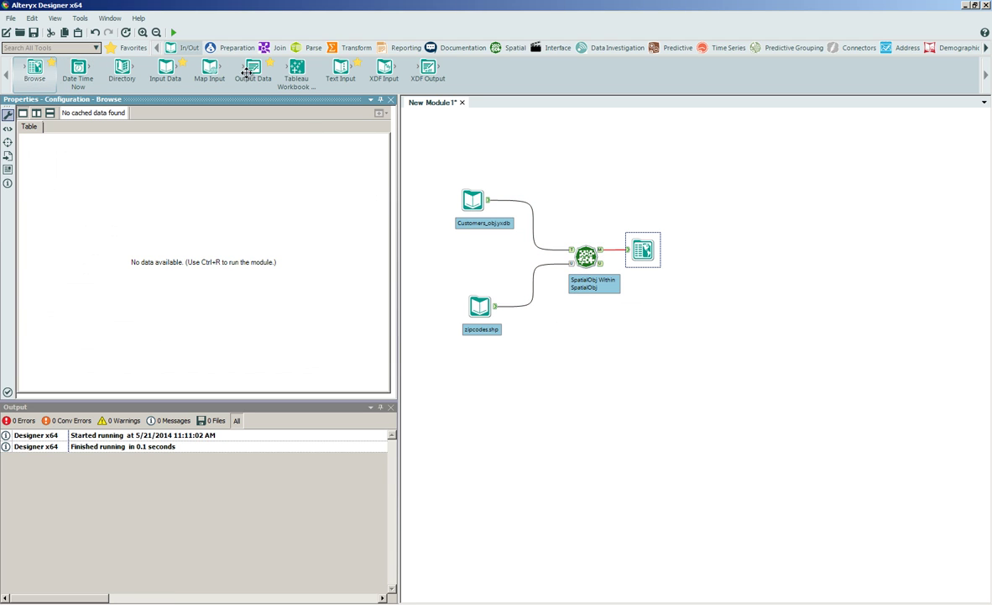
click(174, 32)
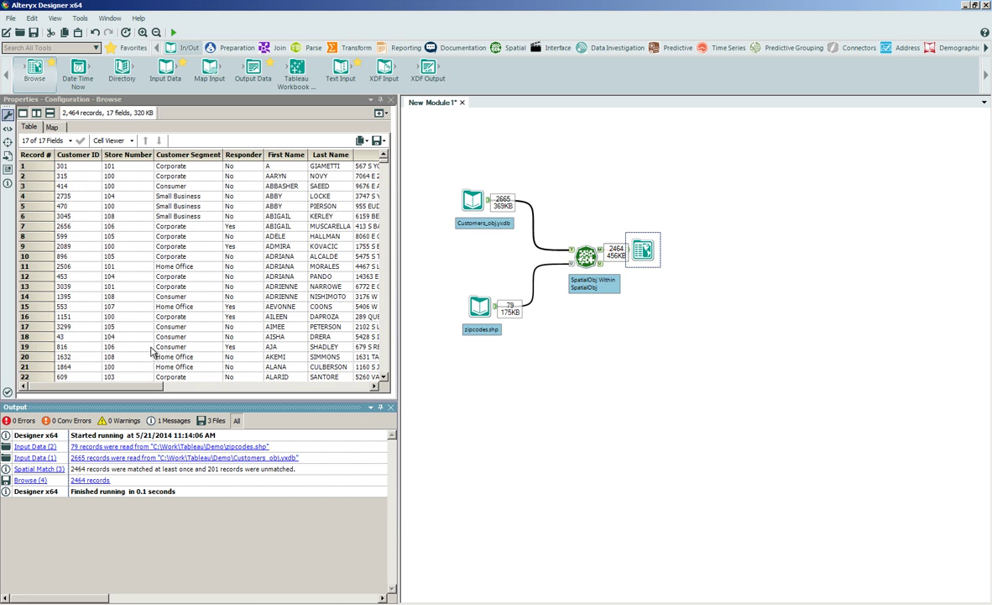
drag(150, 387, 319, 302)
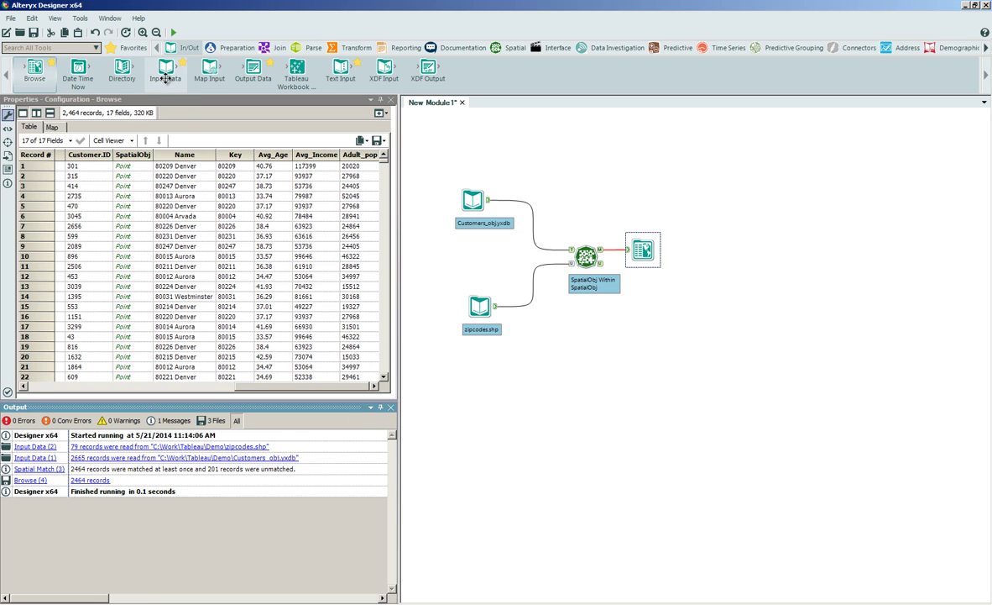
Step: Place a third Input Data tool below the zip codes input and load the Transactions XML file into it
drag(165, 72, 485, 419)
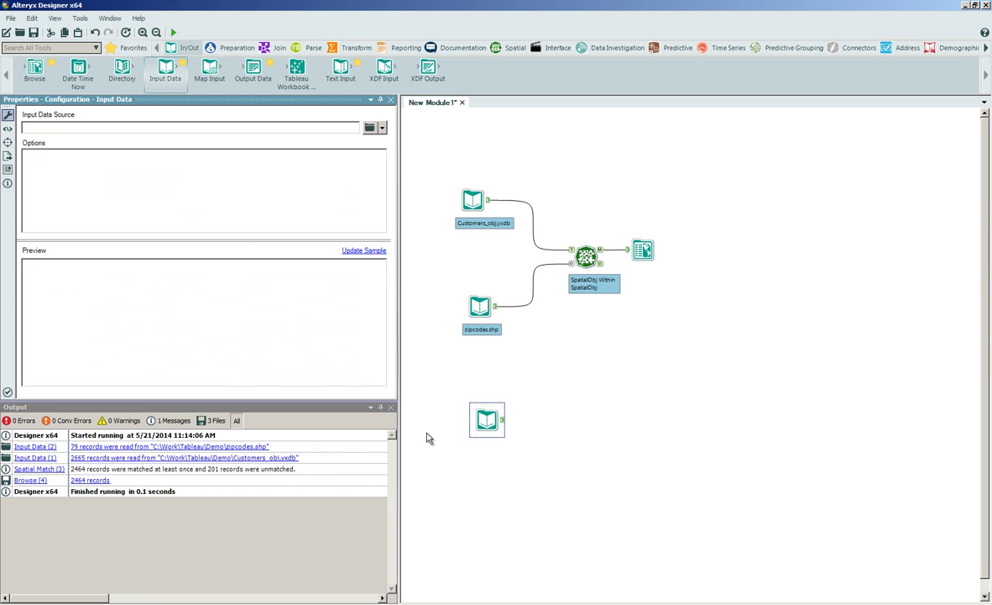
click(369, 128)
scroll(605, 284, down, 3)
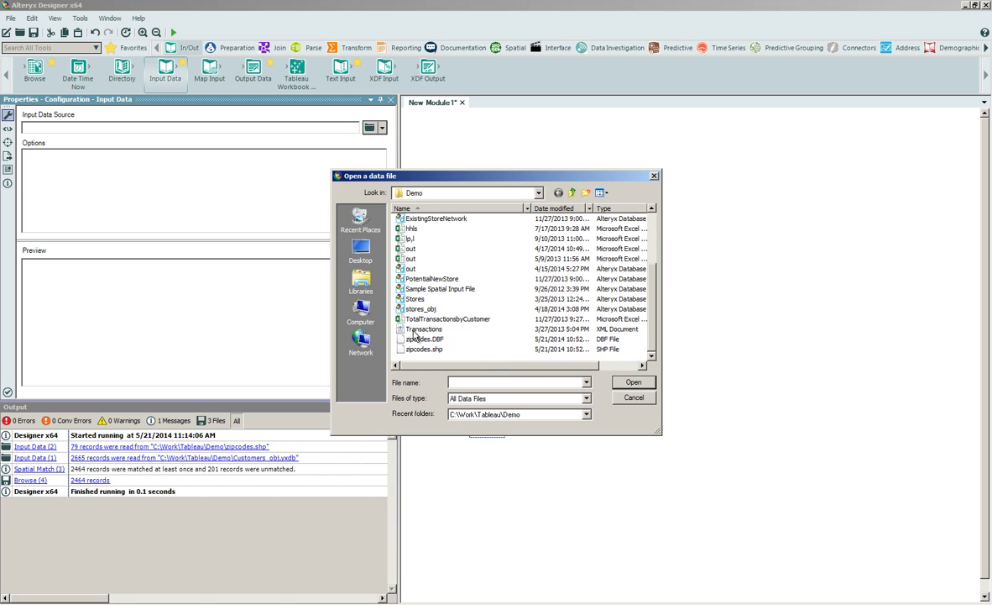
double_click(413, 330)
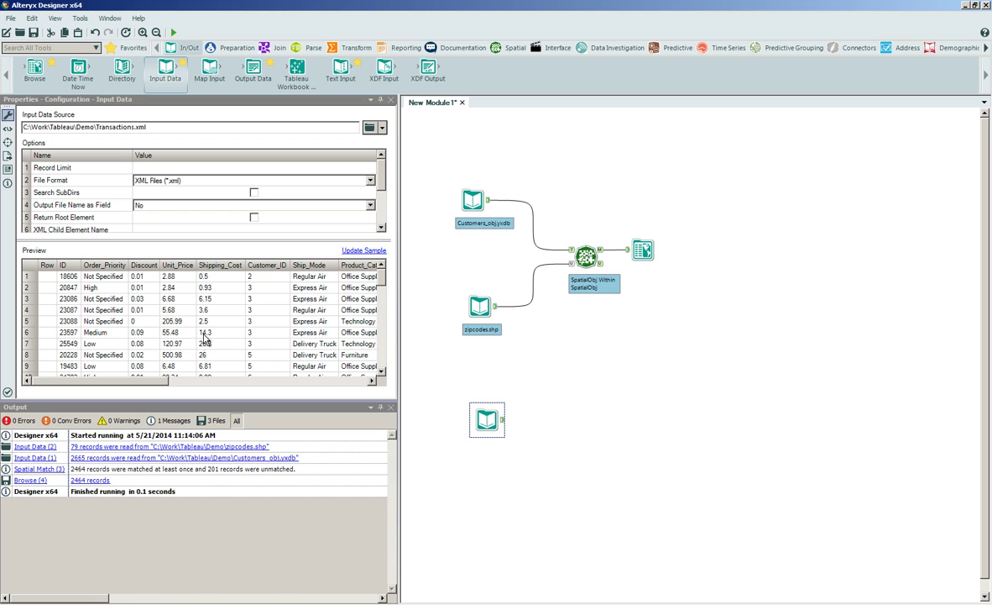
drag(165, 380, 357, 390)
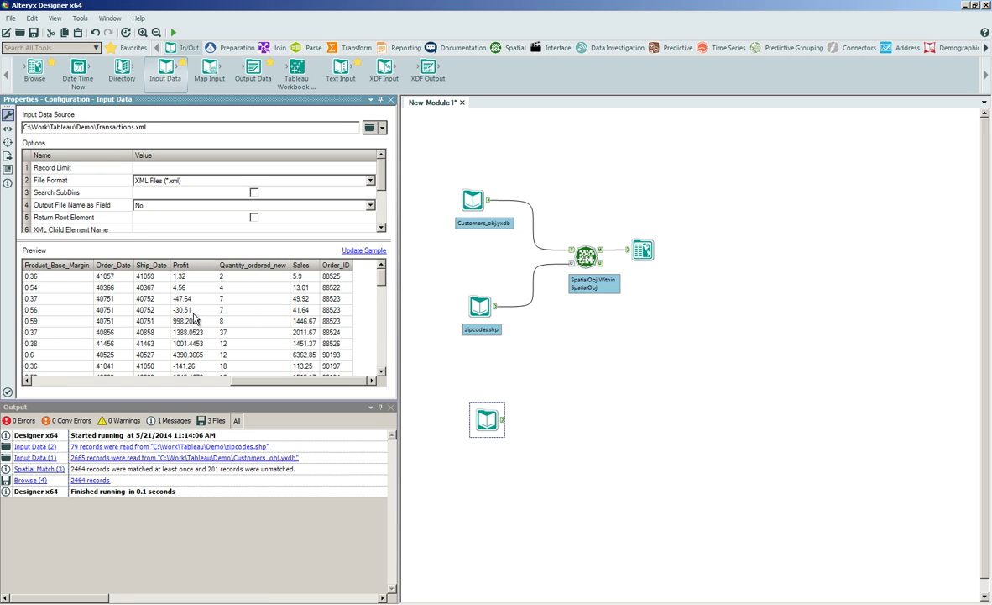
Step: Connect a Select tool after the transactions input, set Customer_ID's type to Int32 and compare it with the customers input's field types
click(236, 48)
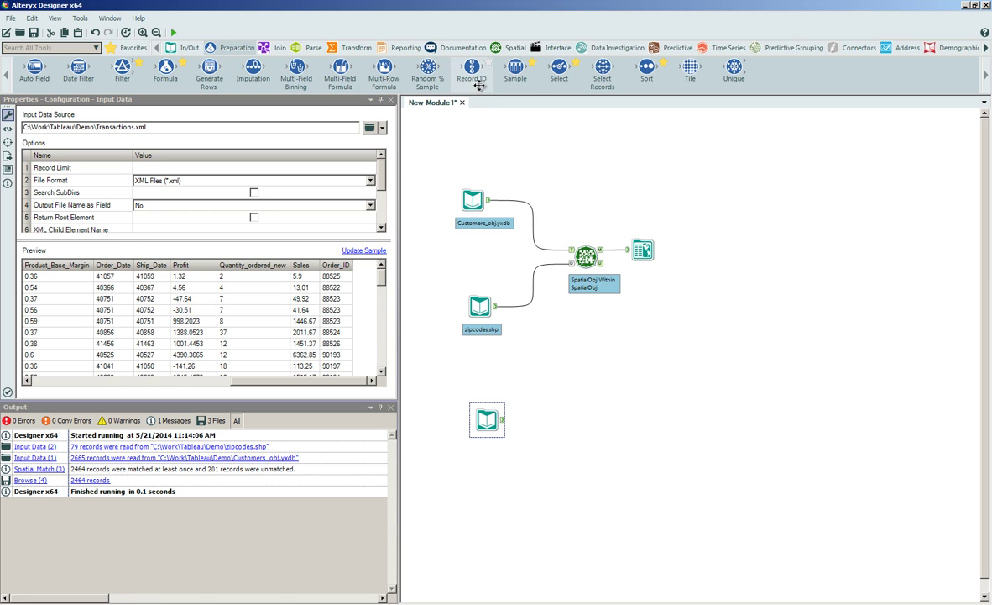
drag(559, 67, 566, 420)
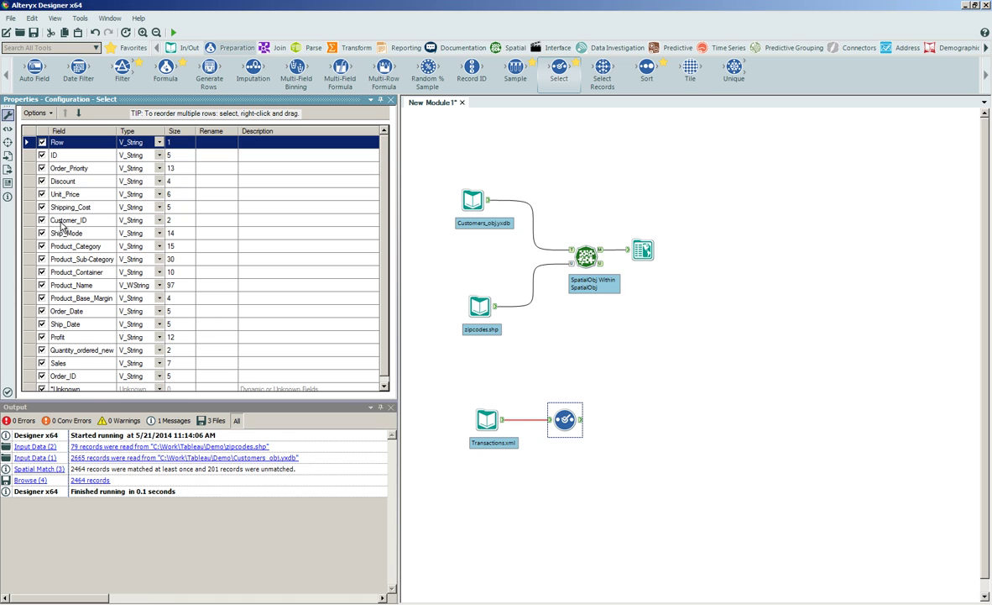
click(150, 216)
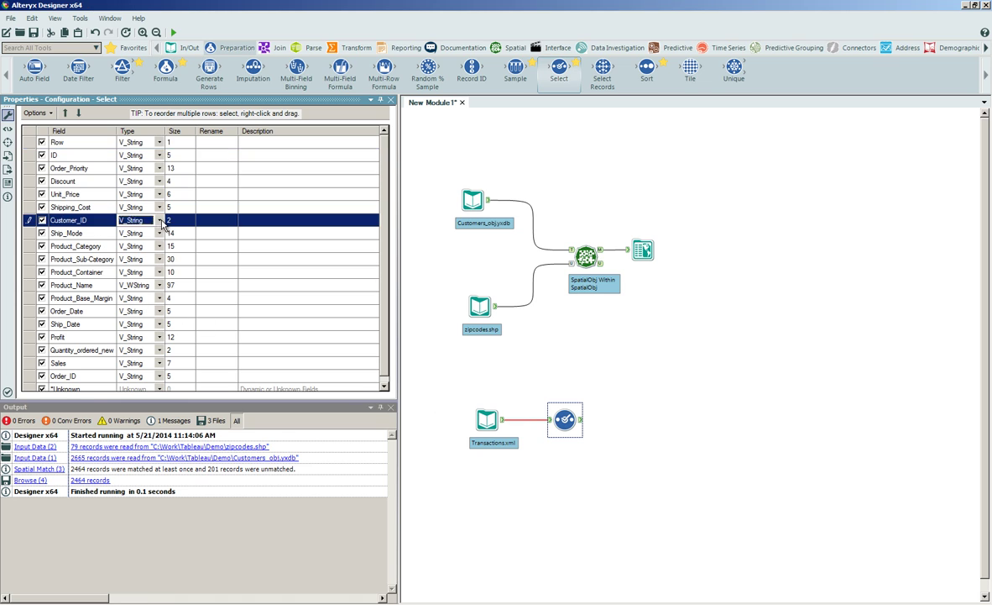
click(141, 253)
click(473, 200)
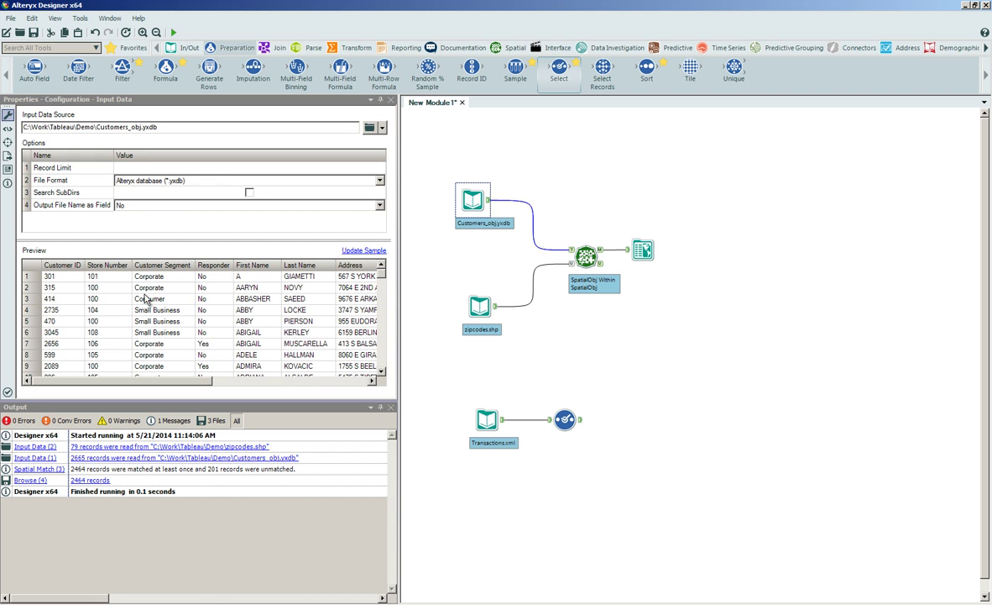
click(9, 156)
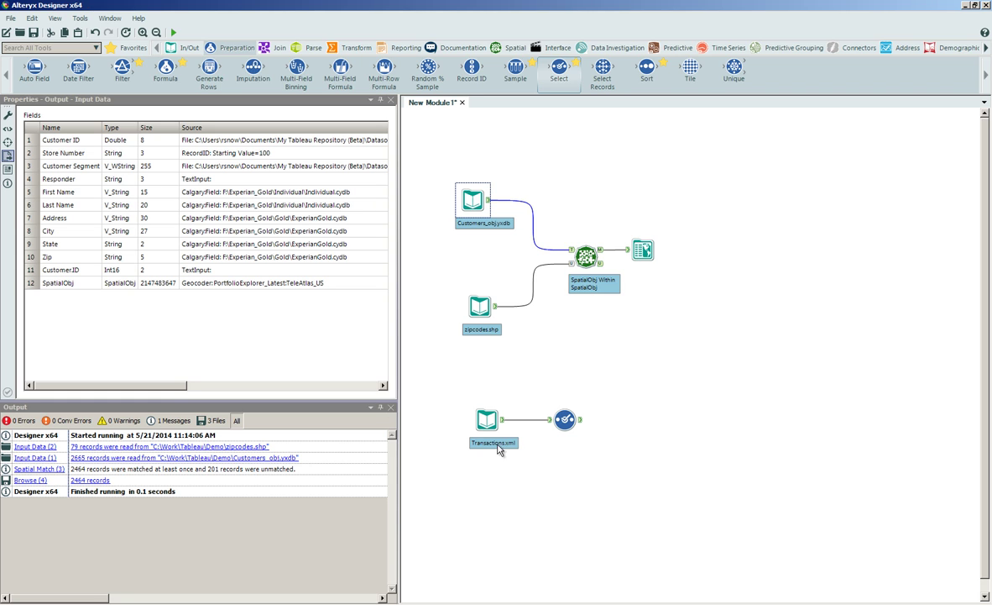
click(565, 418)
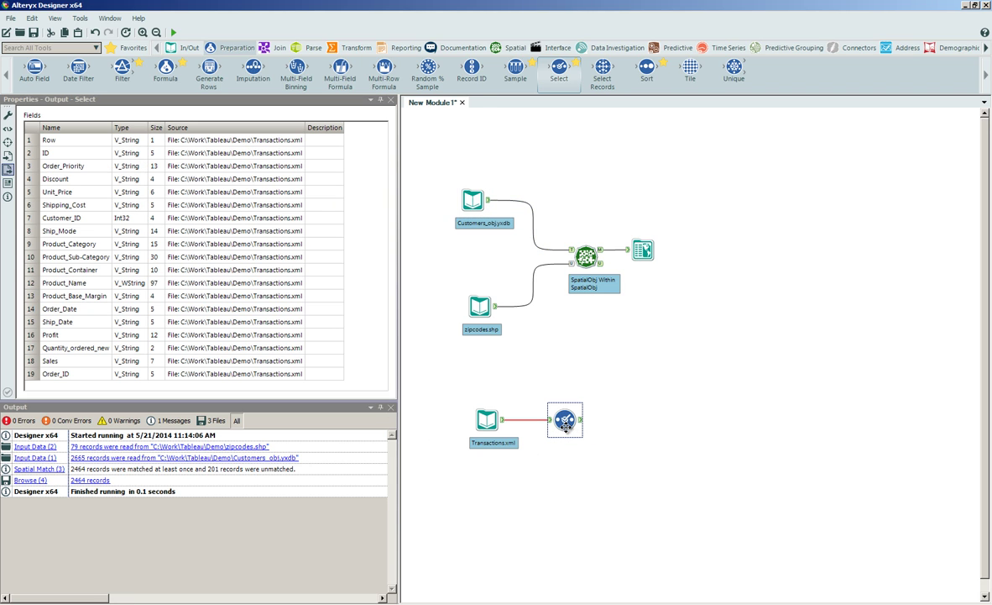
Step: Add a Join tool, feeding the Spatial Match's matched output into its left input and the Select output into its right input
click(276, 49)
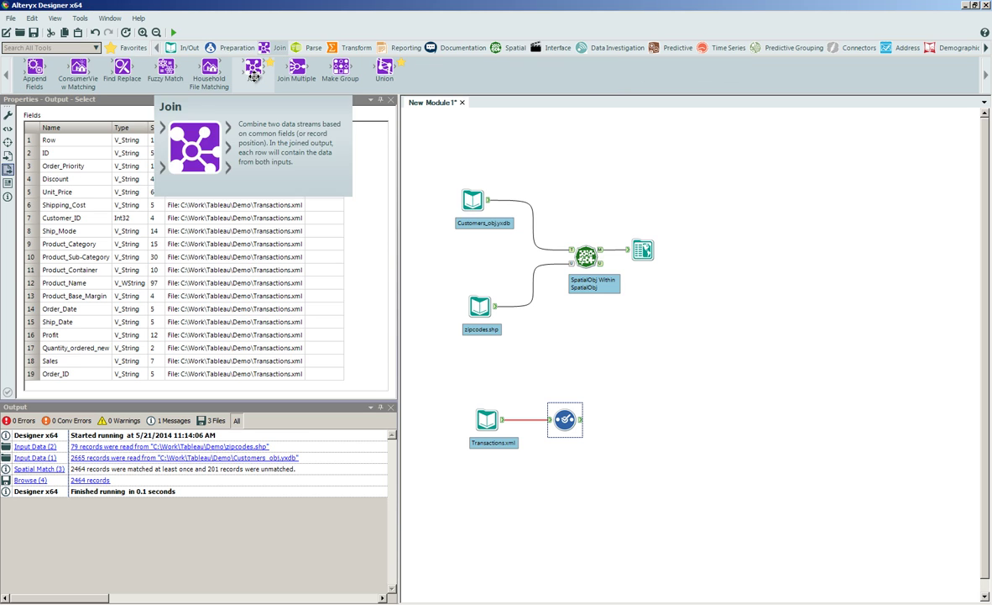
drag(253, 76, 709, 334)
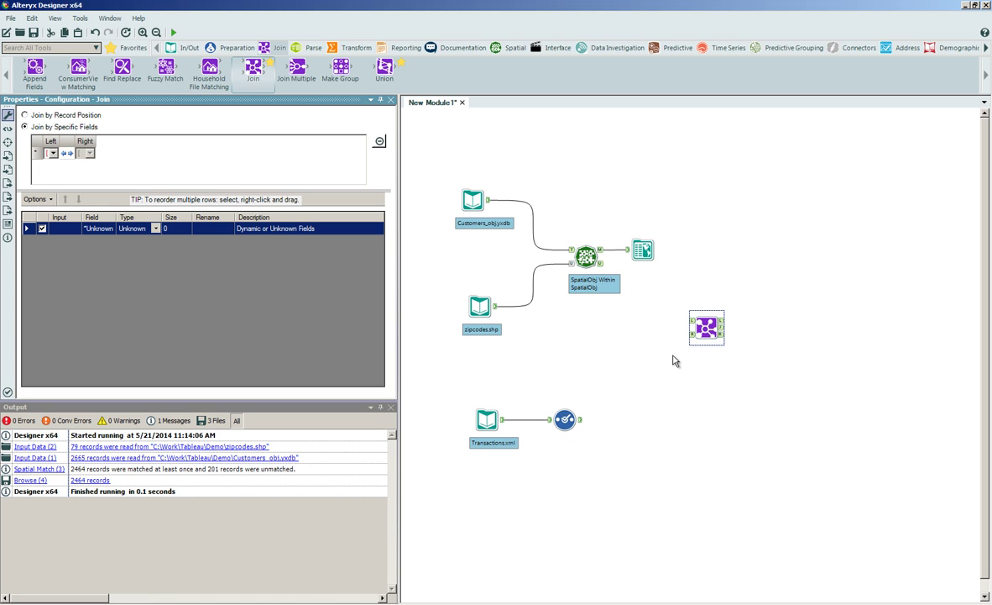
drag(601, 251, 692, 321)
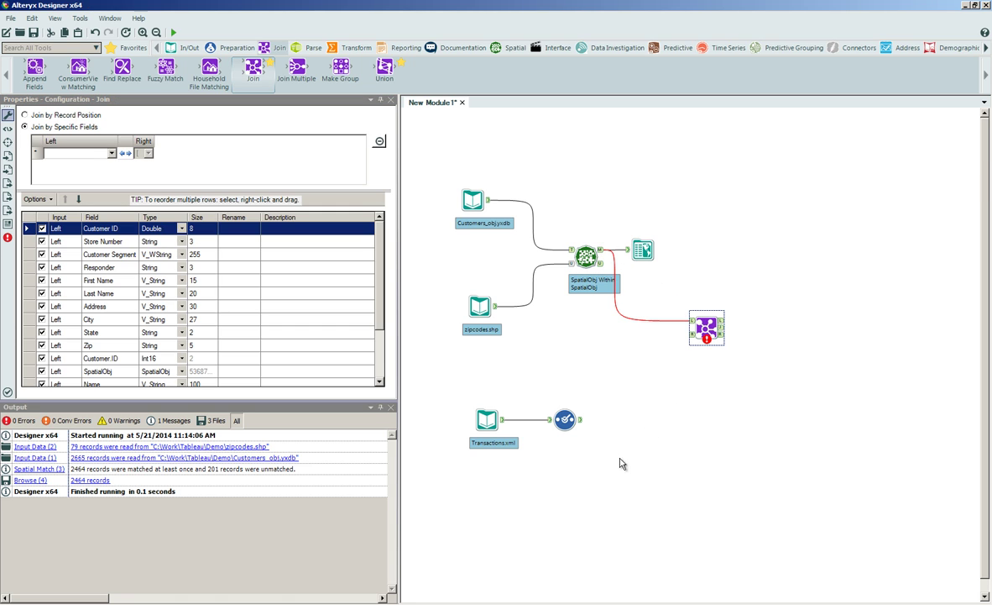
drag(579, 418, 691, 336)
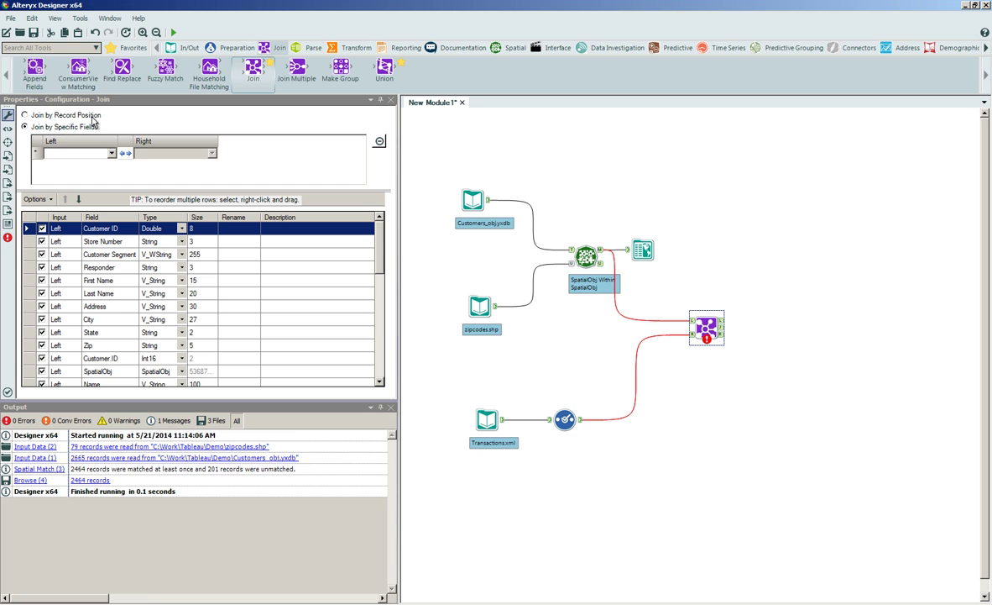
Step: Join by specific fields, matching Customer ID on the left input to Customer_ID on the right, and check the output field list
click(112, 154)
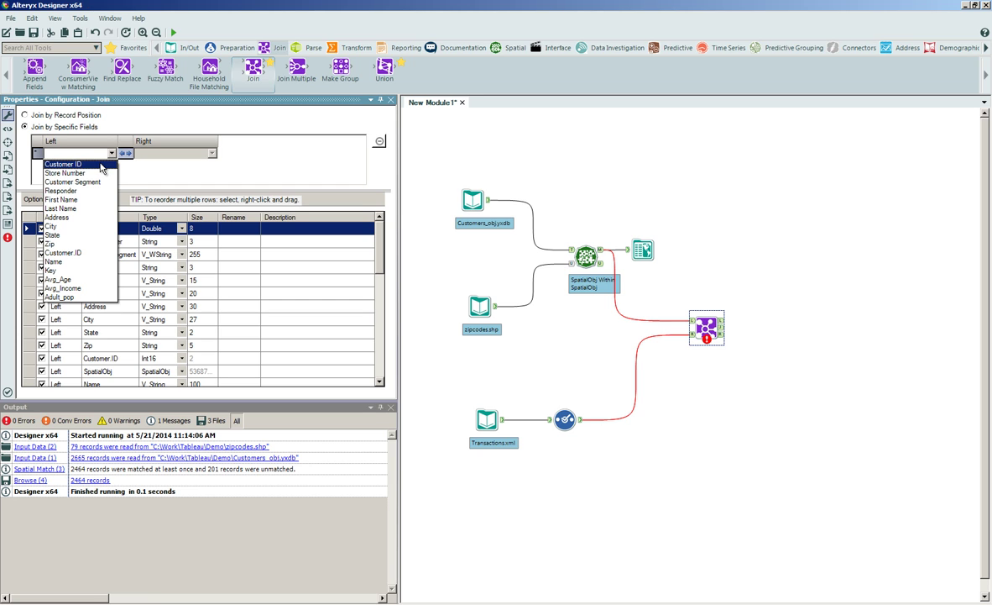
click(99, 165)
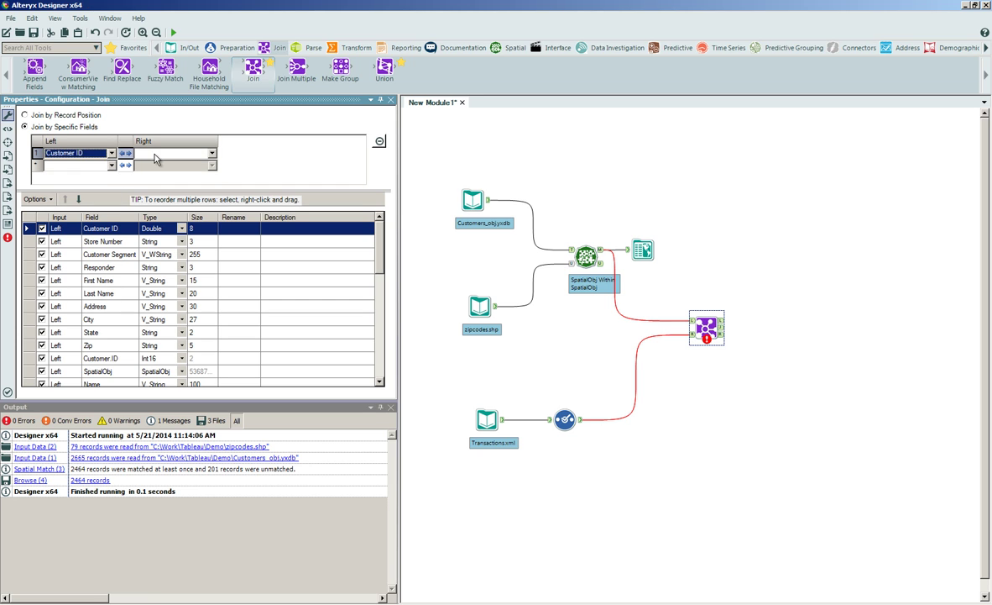
click(146, 151)
click(156, 217)
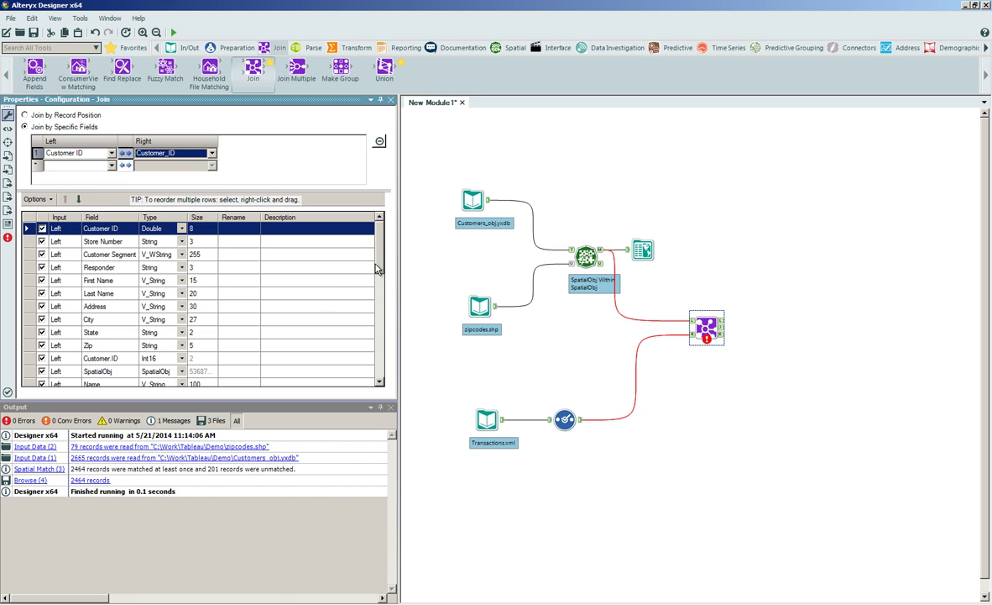
drag(379, 263, 357, 349)
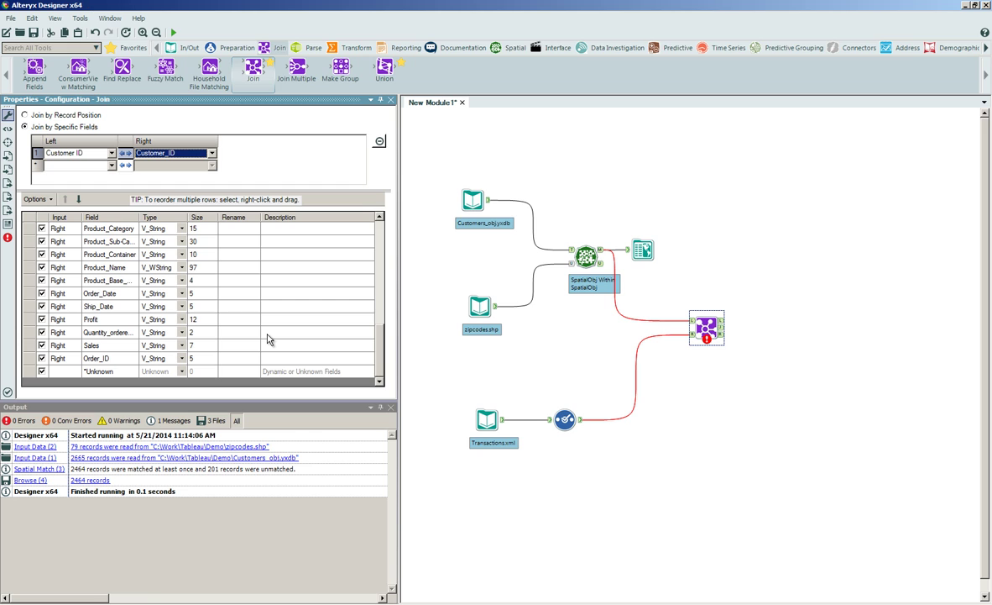
click(727, 391)
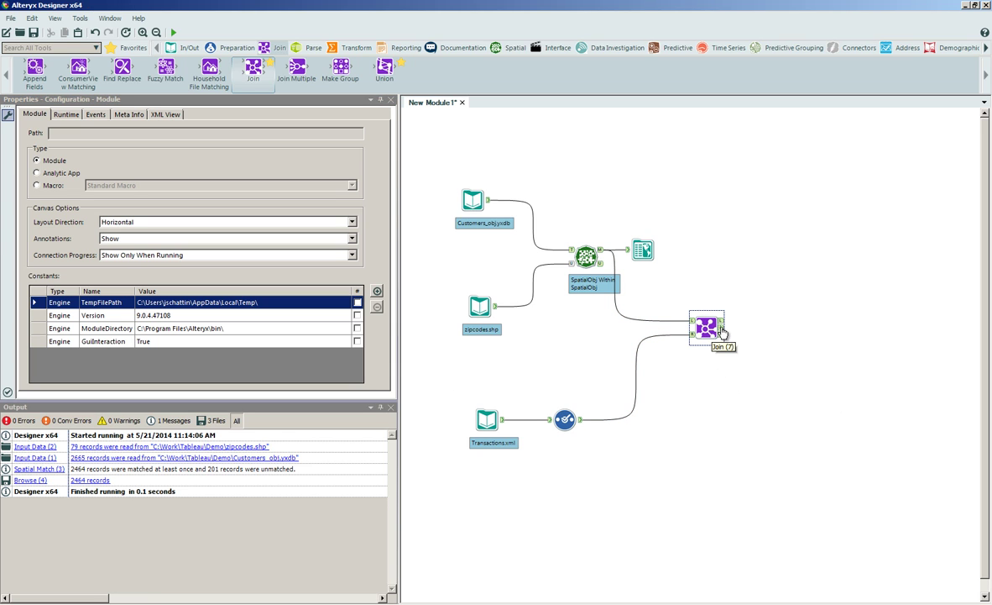
Step: Attach Browse tools to all three outputs of the Join tool and run the module
drag(721, 330, 787, 328)
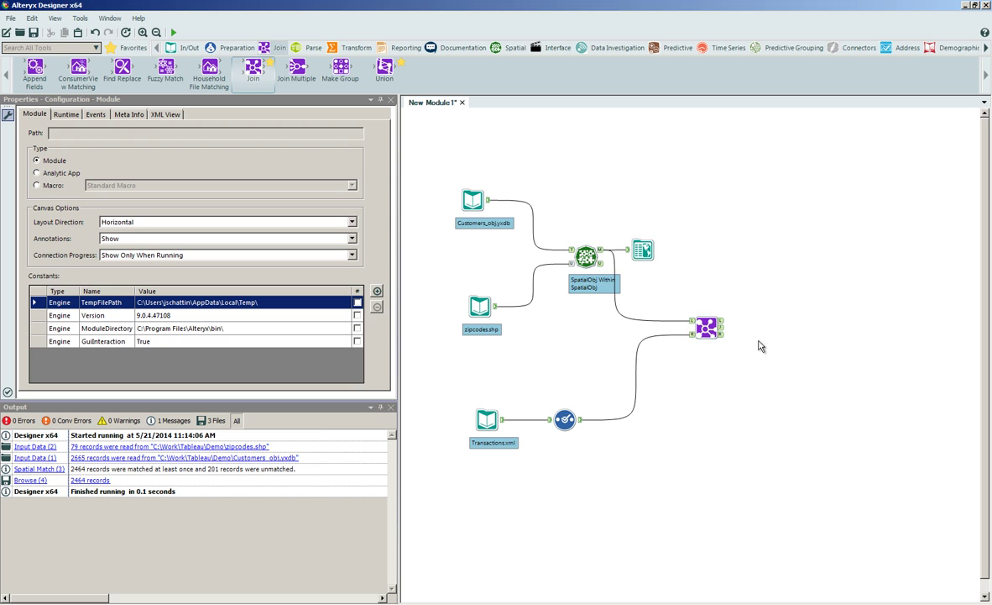
click(615, 281)
drag(720, 322, 689, 238)
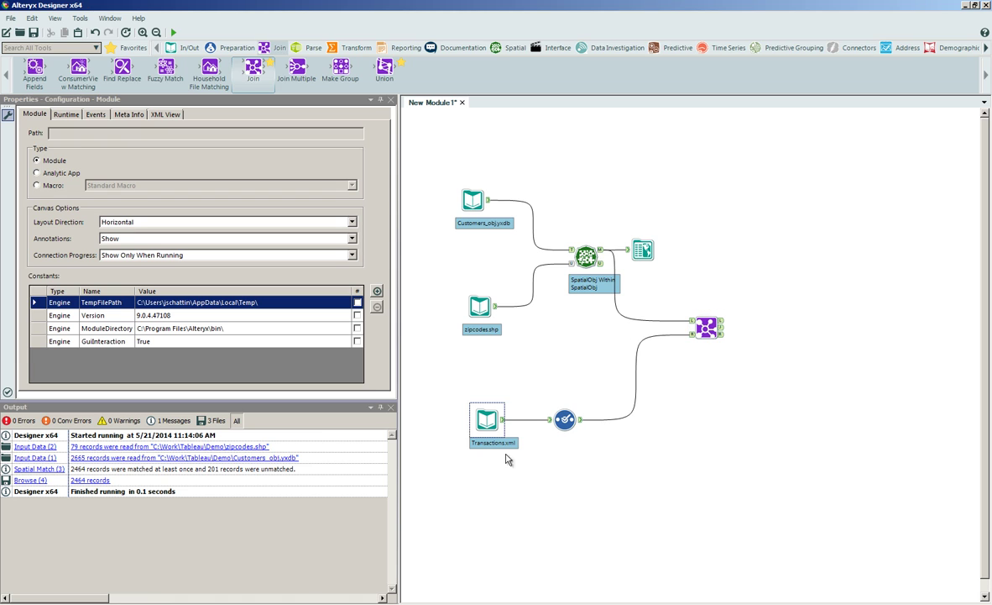
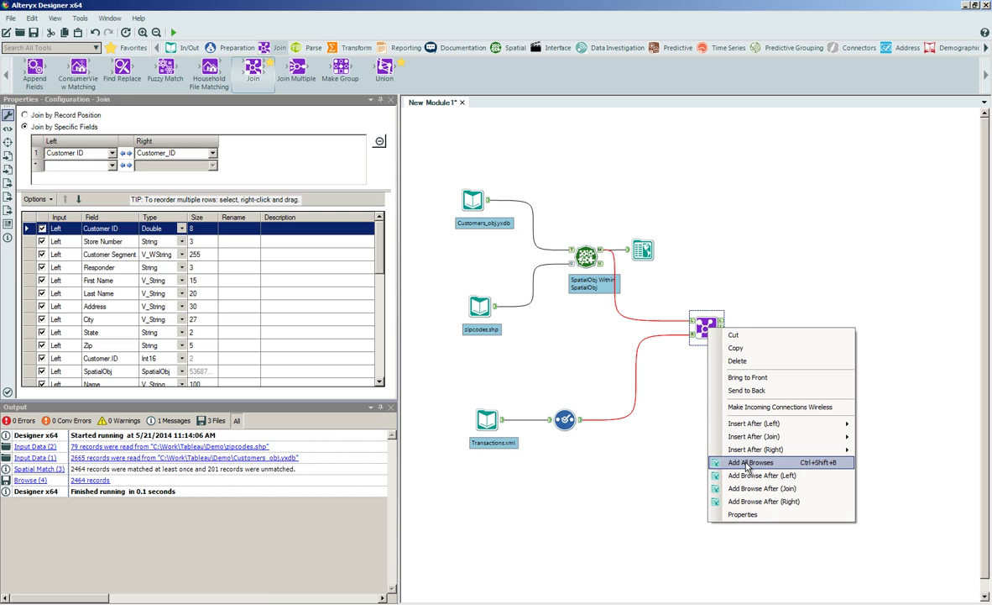
click(747, 463)
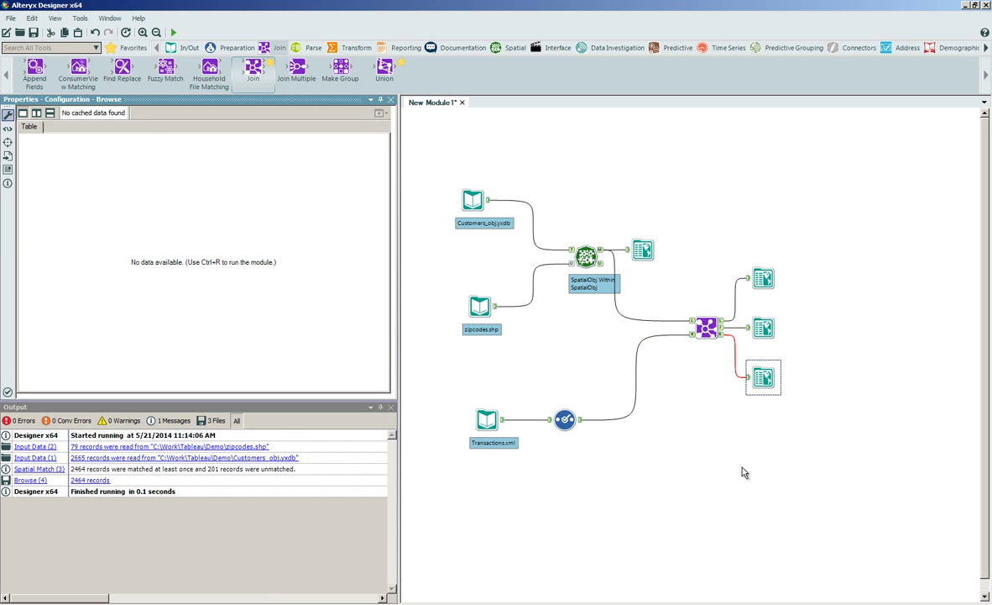
click(175, 33)
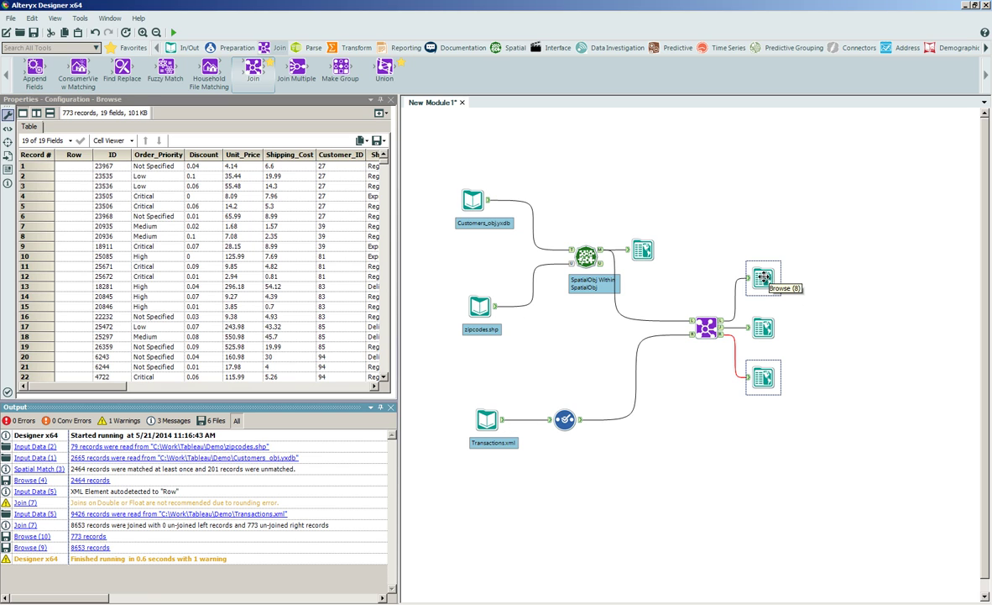
Step: Examine the Join's left-unjoined, joined and right-unjoined records in their Browse tools and read the Union tool's description
click(763, 277)
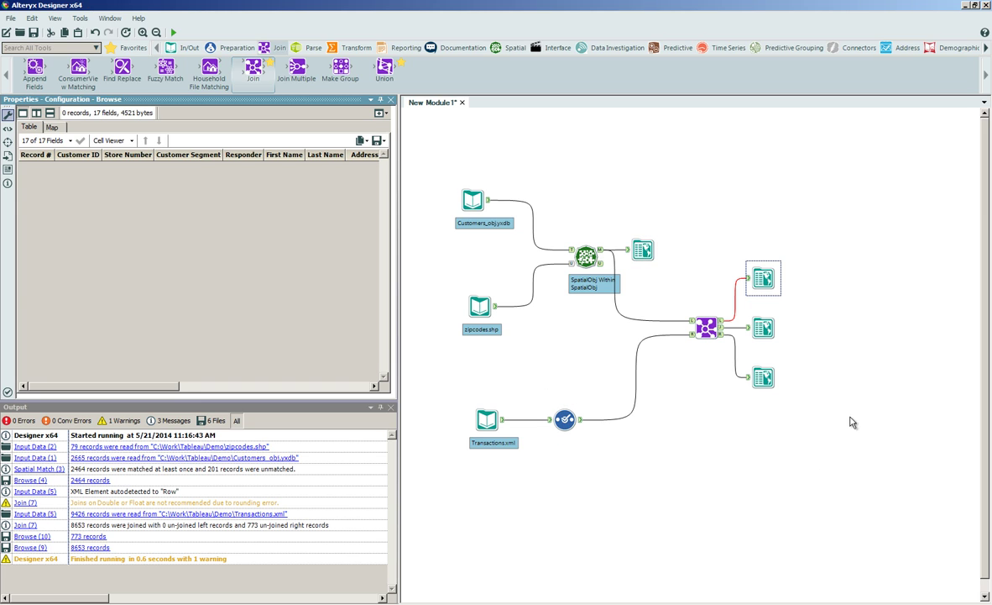
click(760, 328)
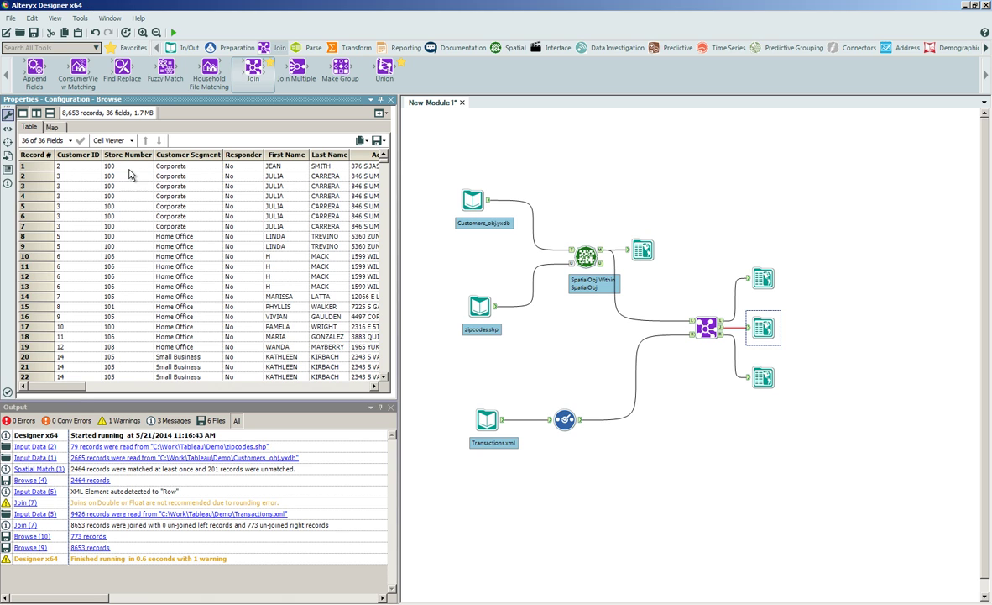
drag(82, 386, 176, 387)
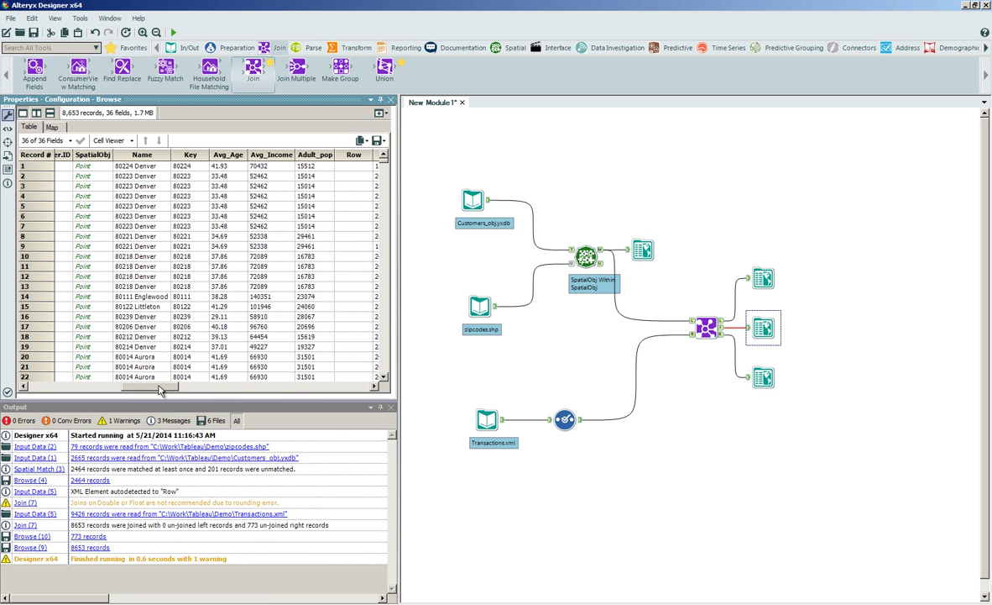
drag(159, 388, 252, 389)
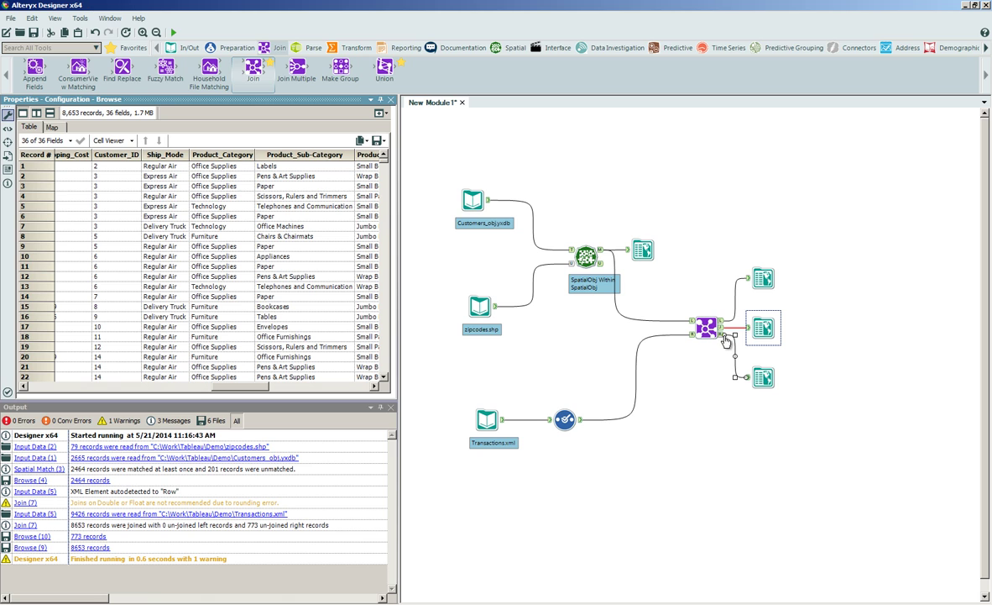
click(763, 377)
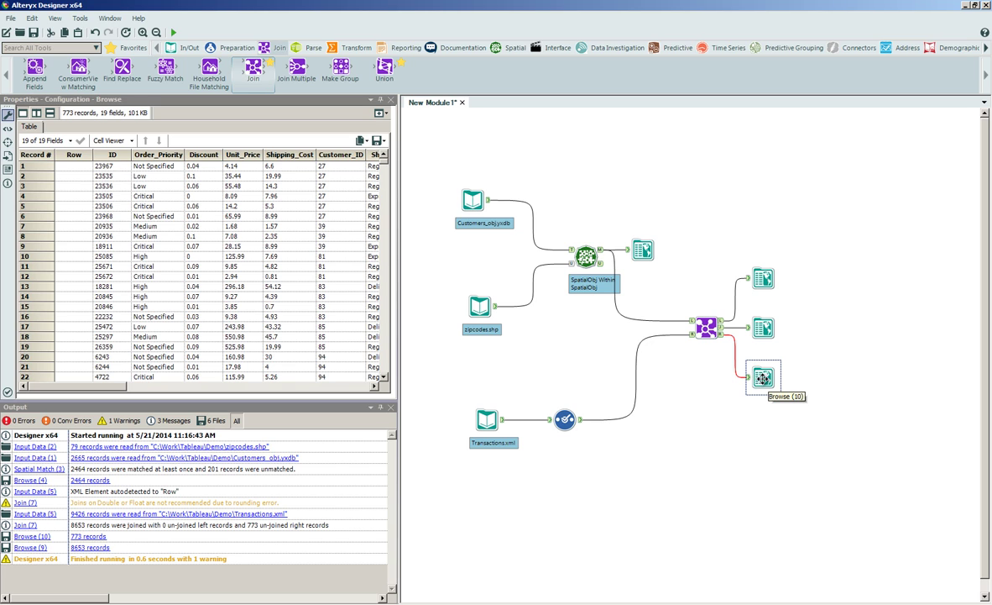
ctrl+click(766, 327)
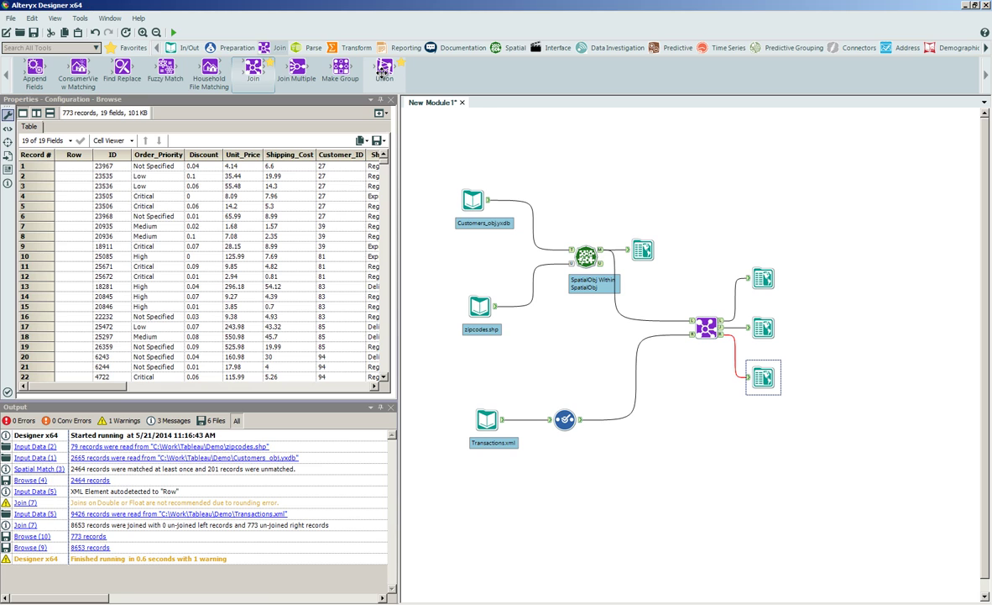
mouse_move(382, 73)
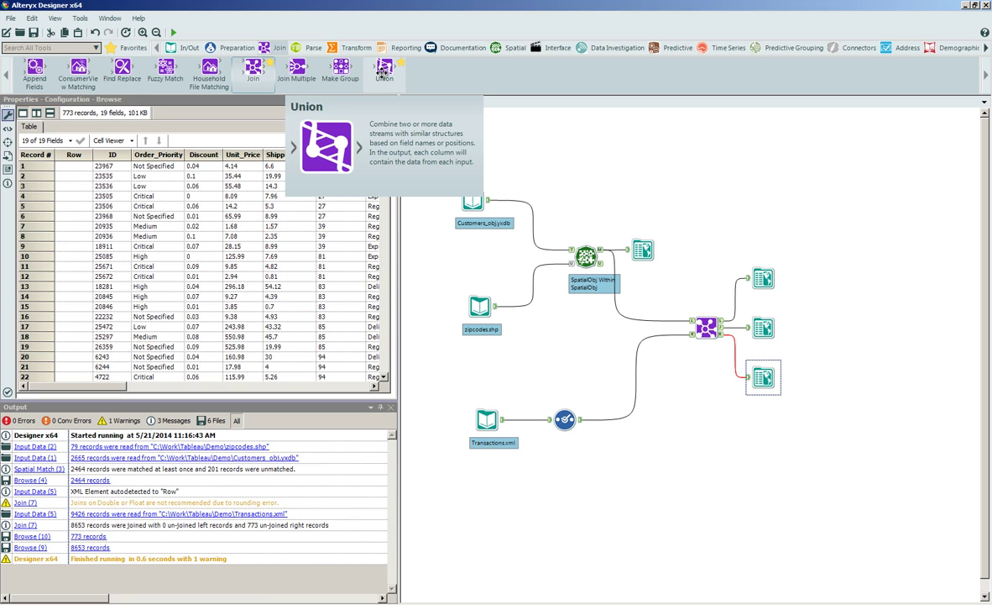
click(484, 543)
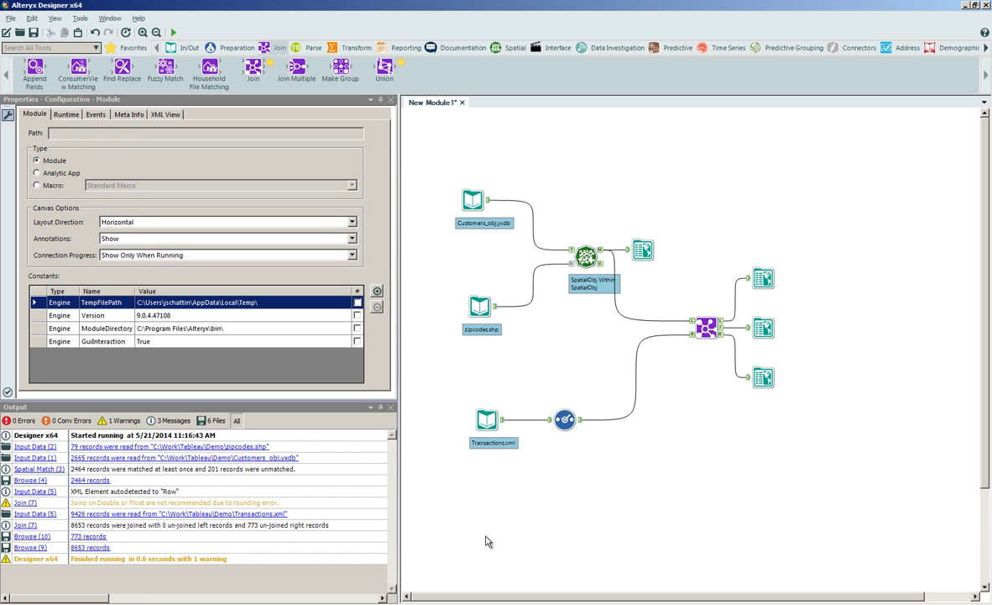
Step: Place a fourth Input Data tool below the Transactions input and load stores_obj.yxdb into it
click(176, 52)
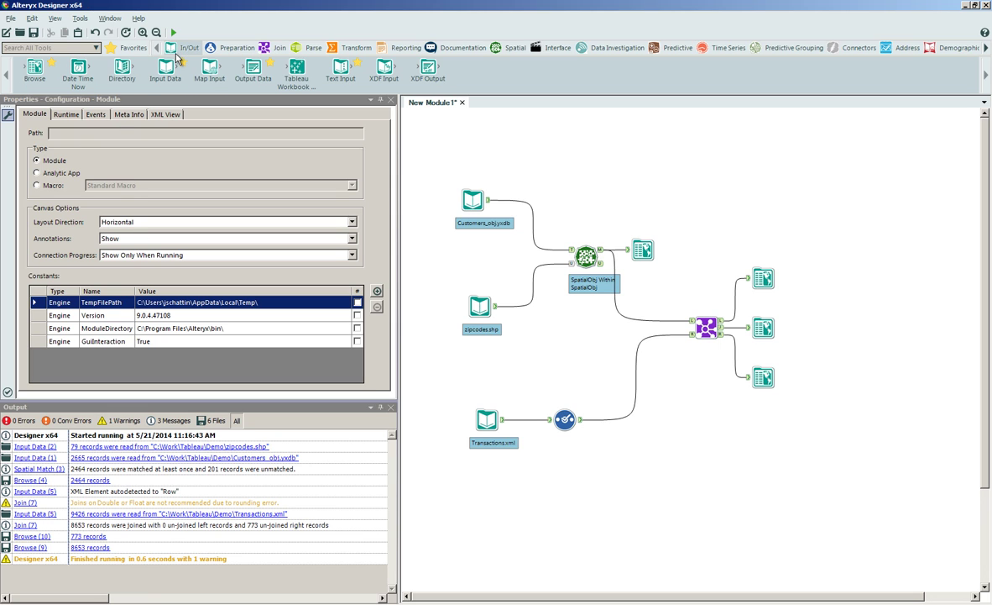
drag(166, 69, 485, 509)
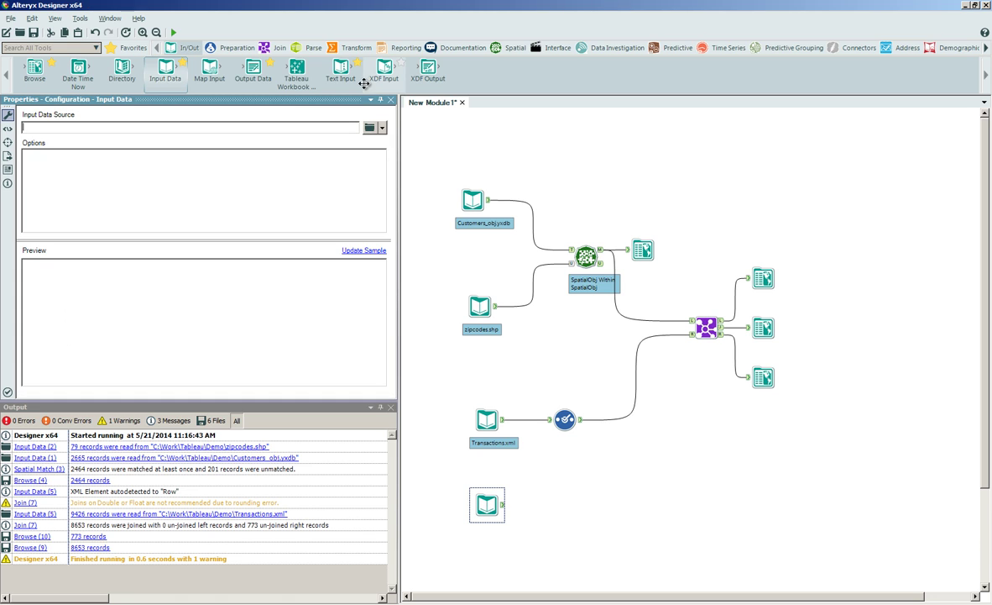
click(369, 128)
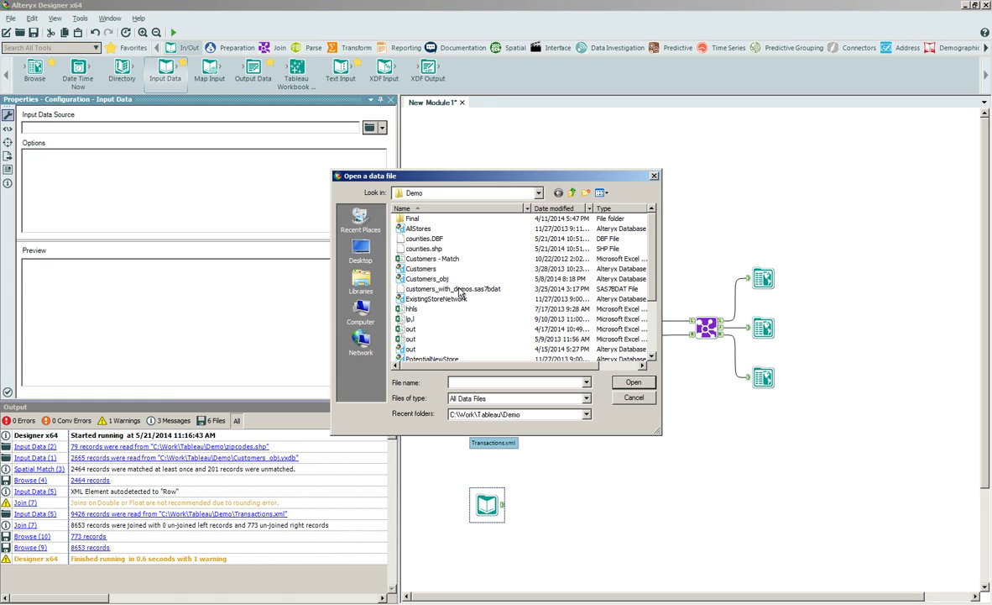
scroll(651, 340, down, 2)
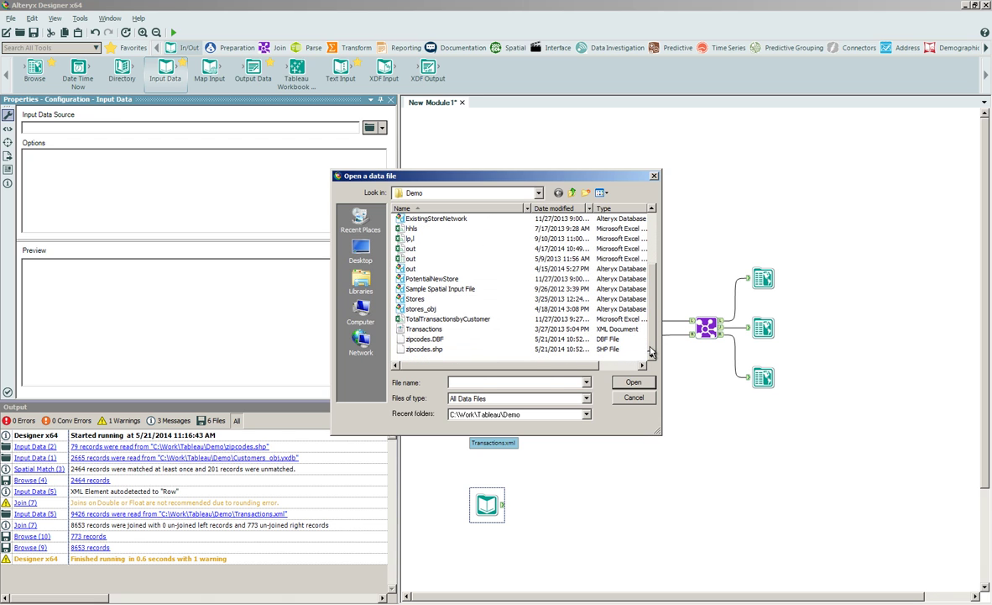
click(422, 310)
double_click(422, 310)
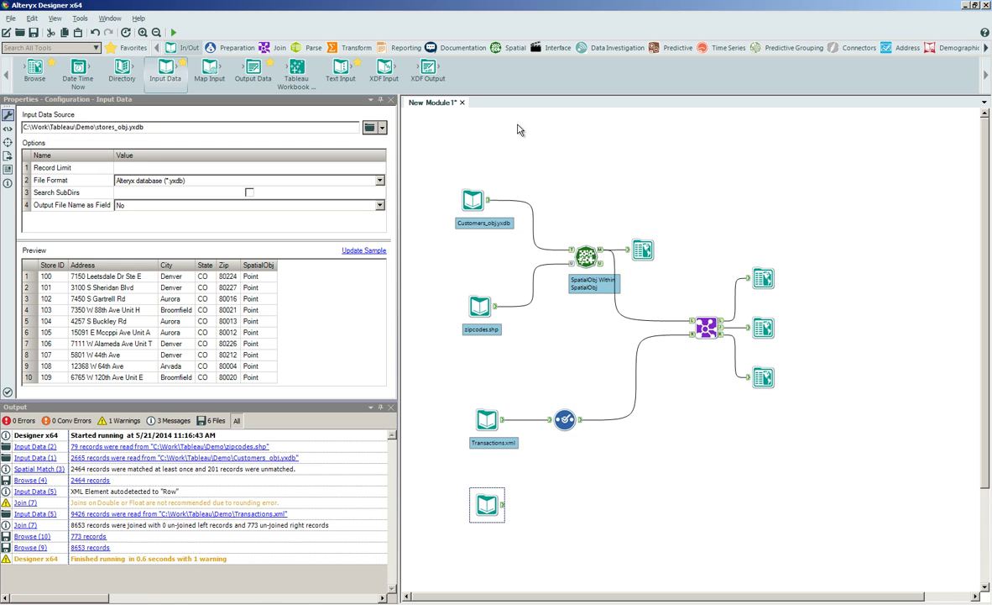
Step: Add a Find Nearest tool, feeding the Join's joined output into its target input and the stores input into its universe input
click(500, 50)
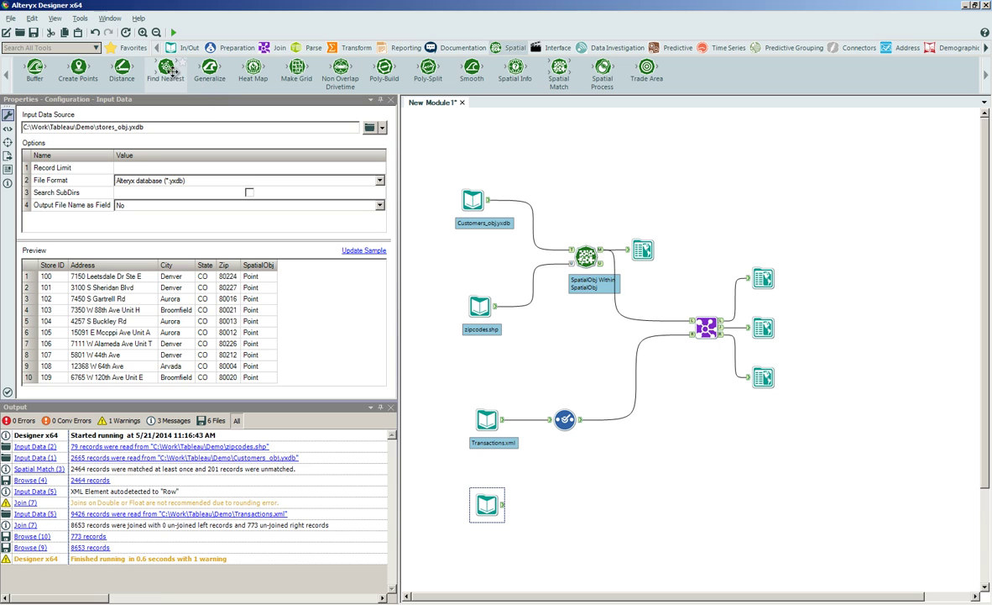
drag(167, 68, 790, 449)
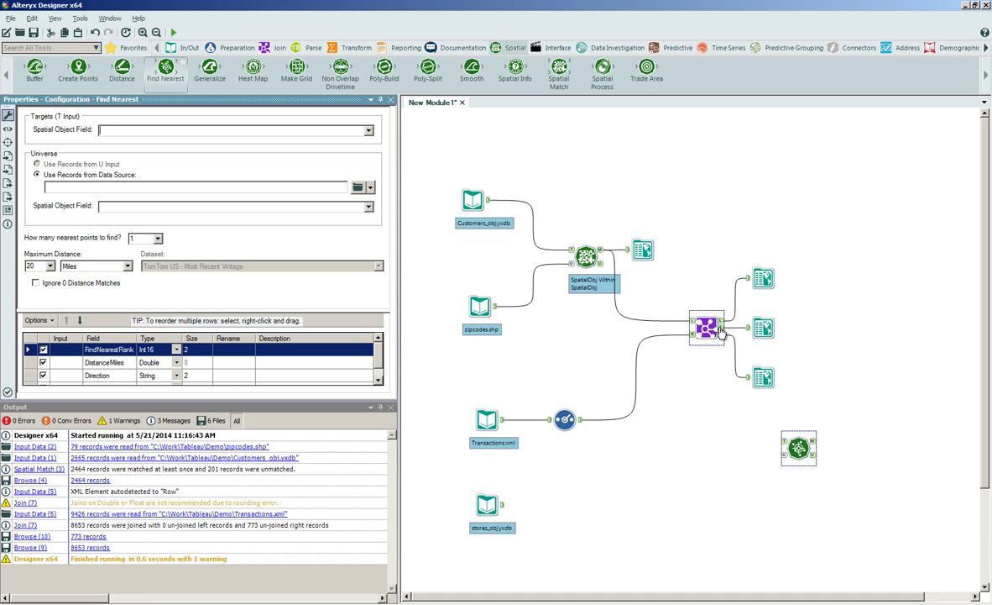
drag(720, 332, 790, 446)
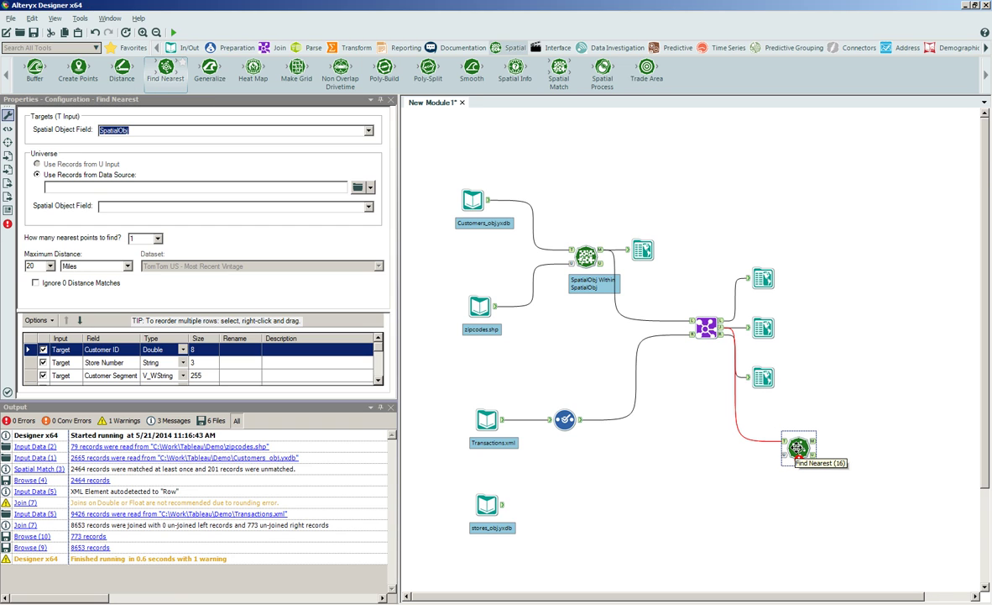
drag(503, 503, 790, 454)
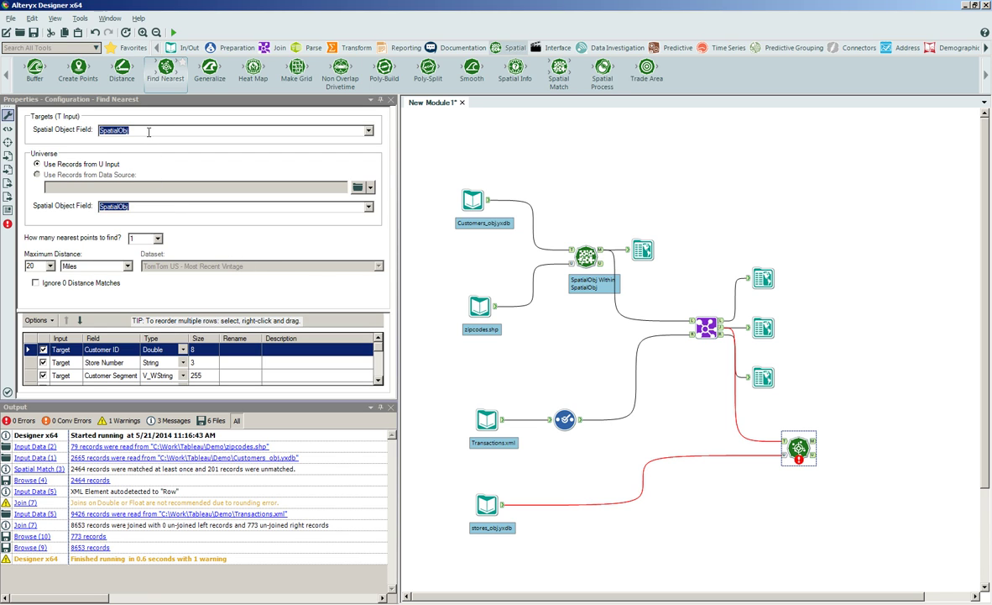
click(131, 239)
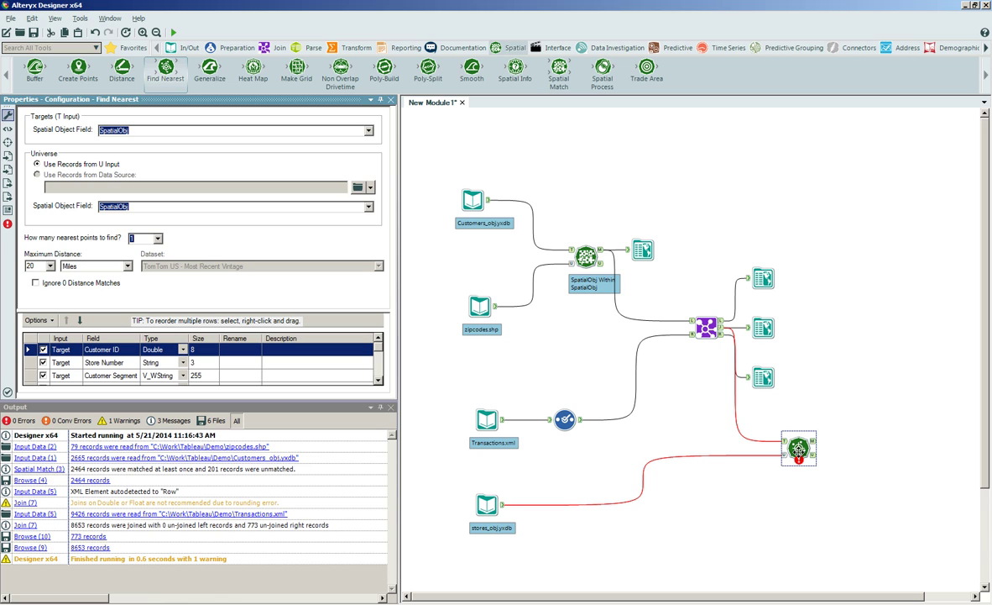
Step: Attach a Browse tool to the Find Nearest's matched output and run the module to review the appended store and distance fields
click(180, 47)
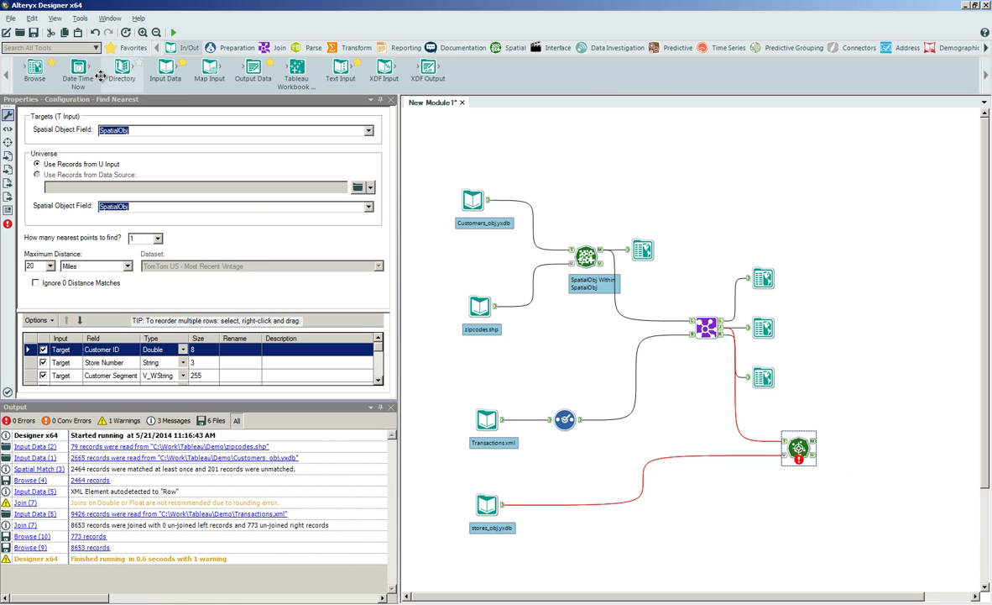
drag(34, 67, 848, 441)
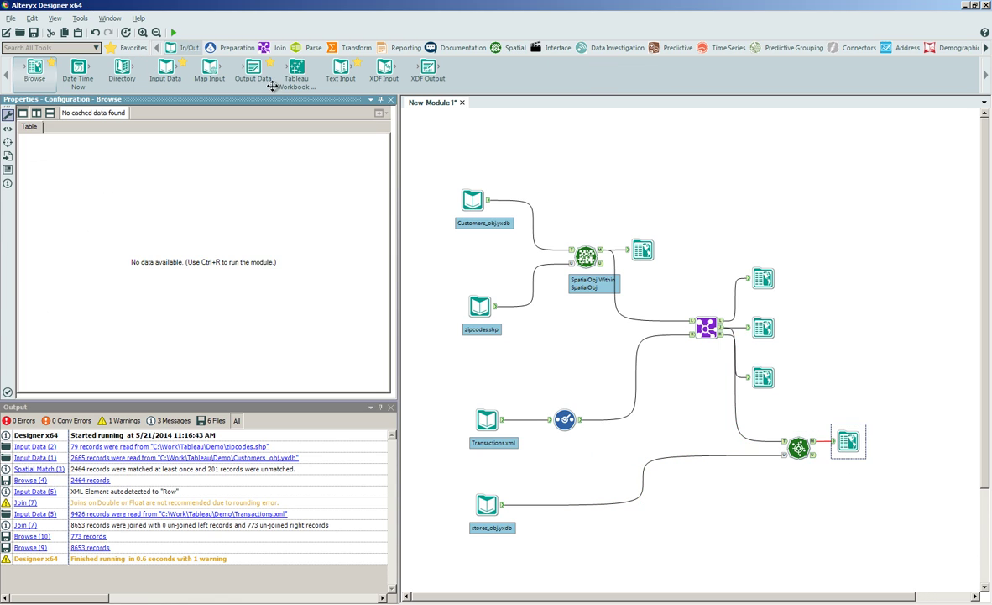
click(173, 32)
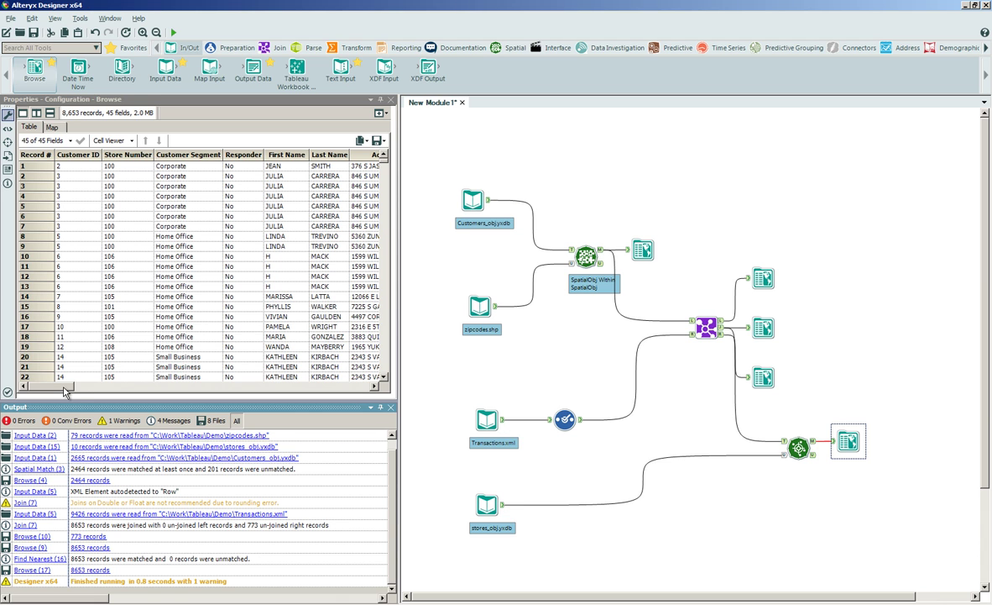
drag(66, 389, 140, 393)
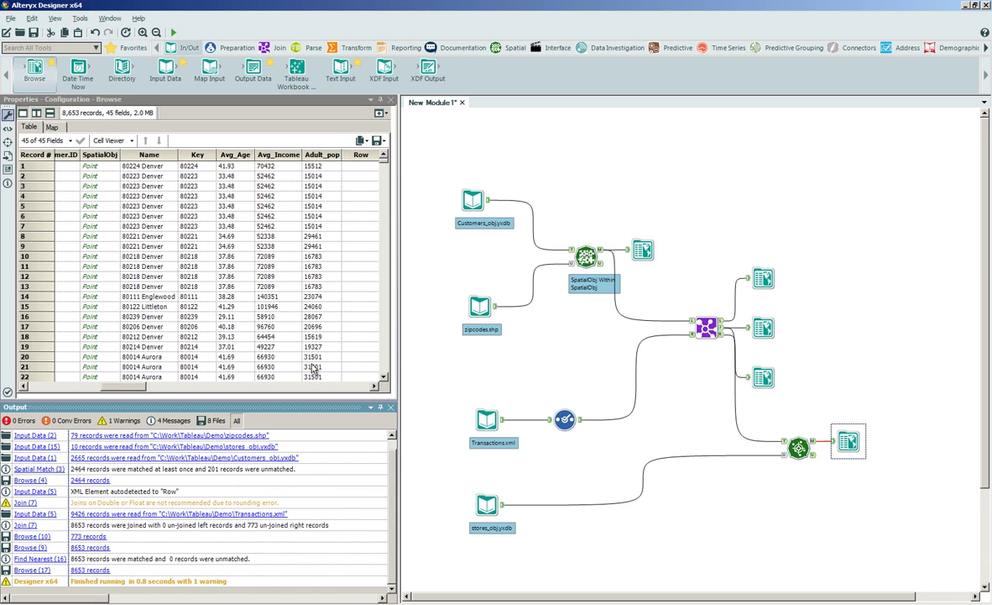
drag(142, 389, 181, 359)
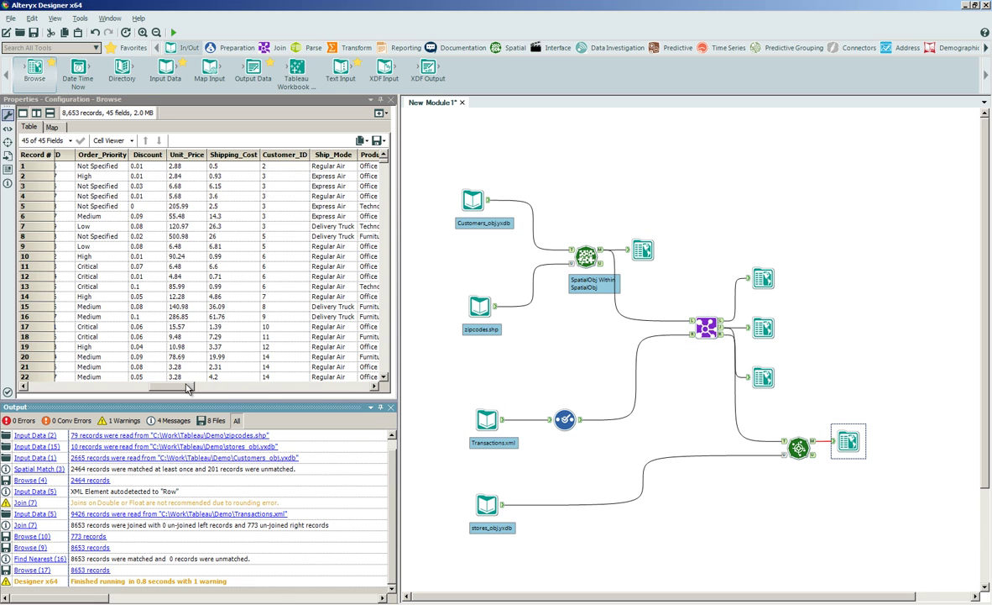
drag(190, 388, 336, 383)
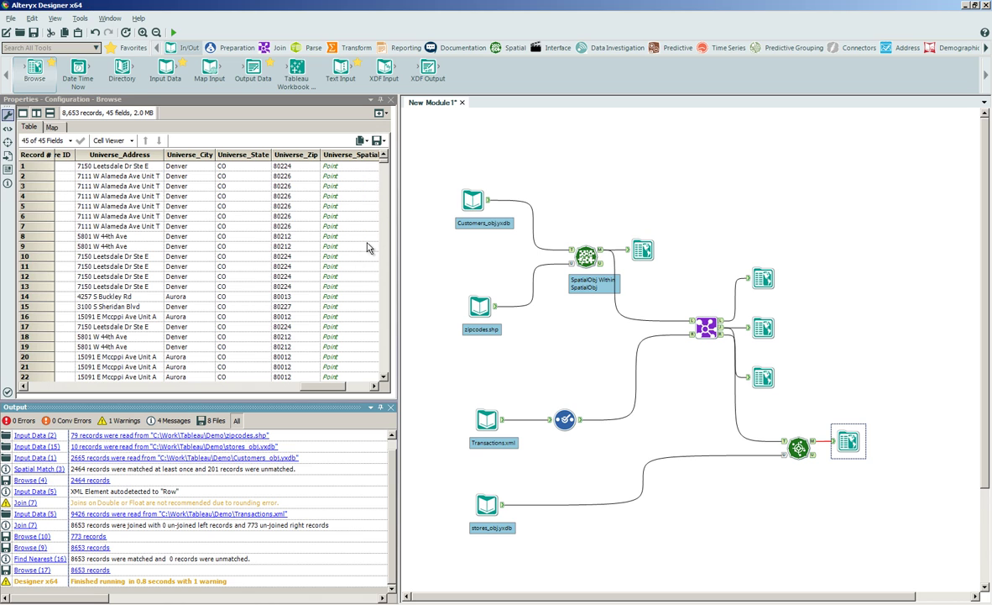
scroll(312, 361, right, 5)
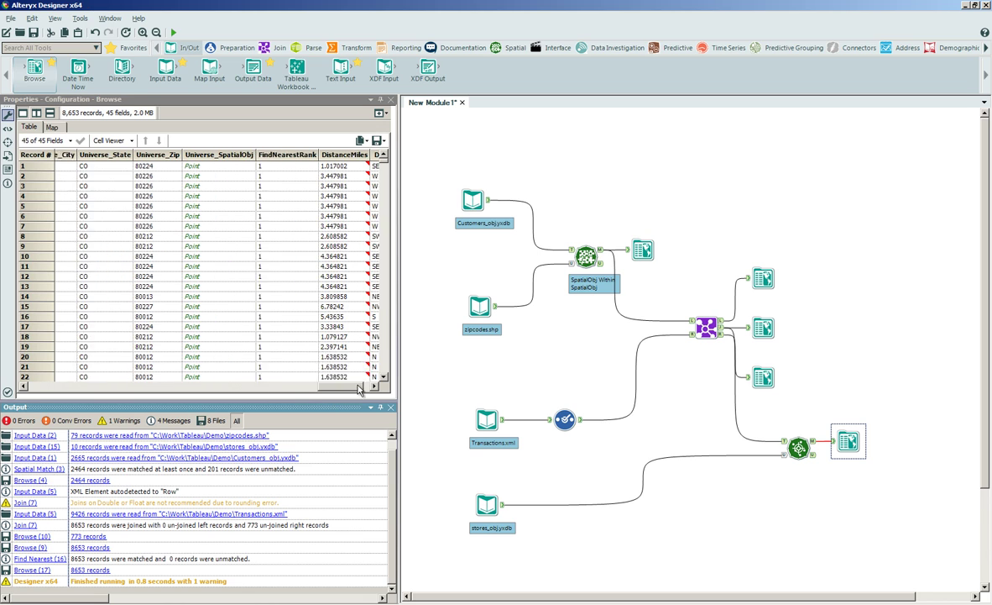